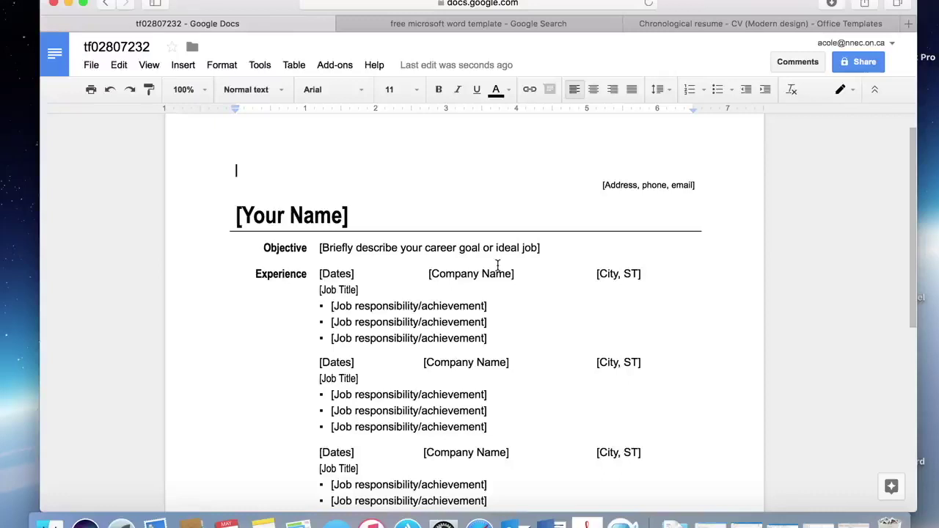
Step: Insert an empty table row directly below the Objective row
scroll(497, 265, down, 3)
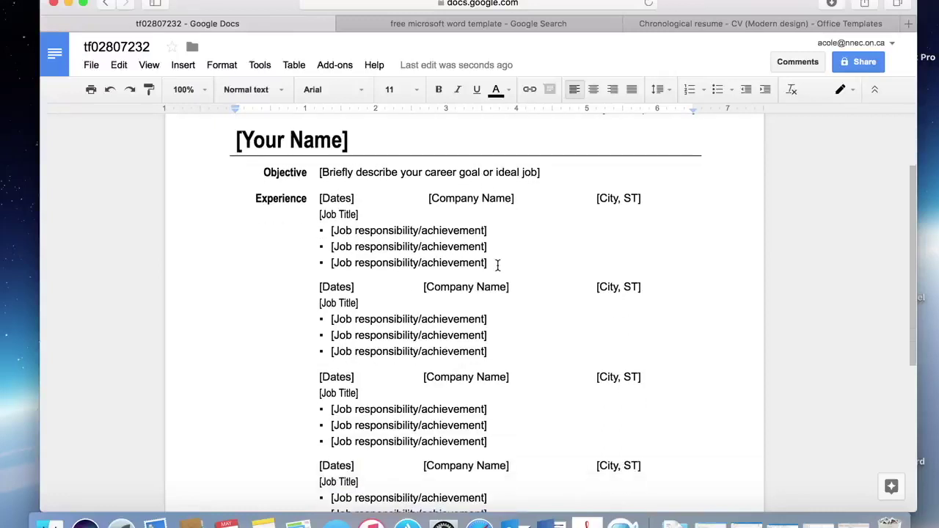
scroll(497, 265, down, 10)
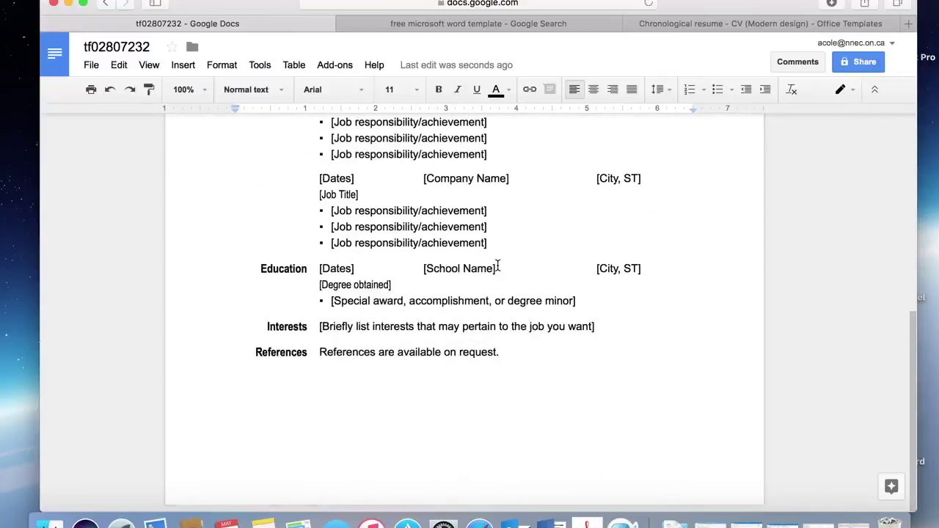
scroll(498, 266, up, 13)
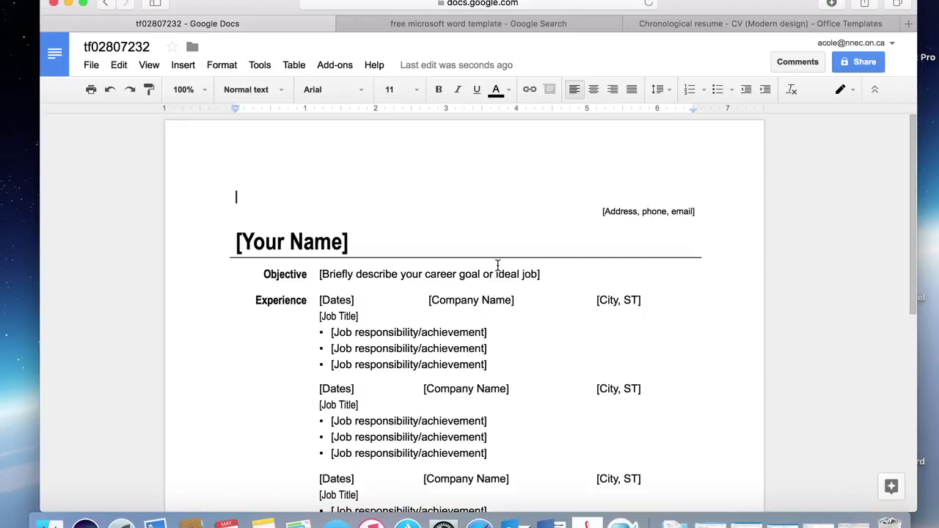
scroll(497, 266, down, 5)
scroll(498, 265, up, 5)
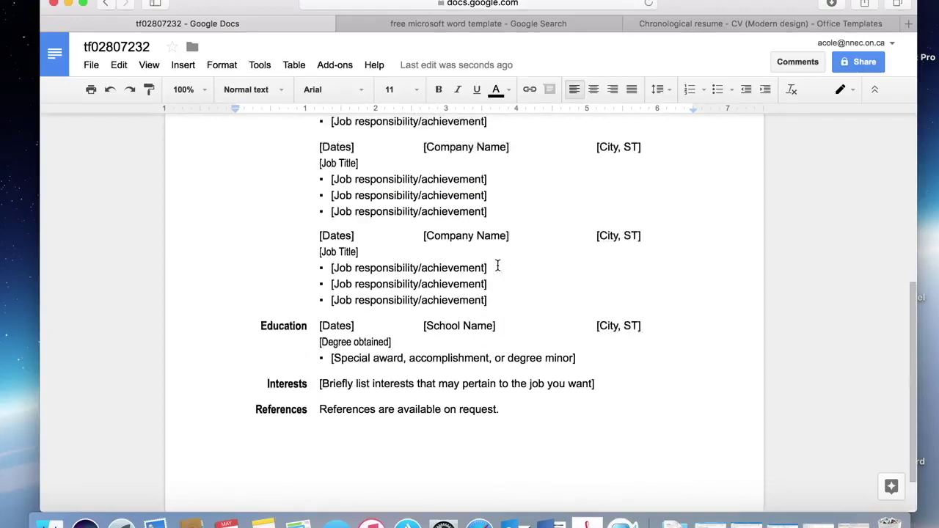
scroll(498, 266, down, 3)
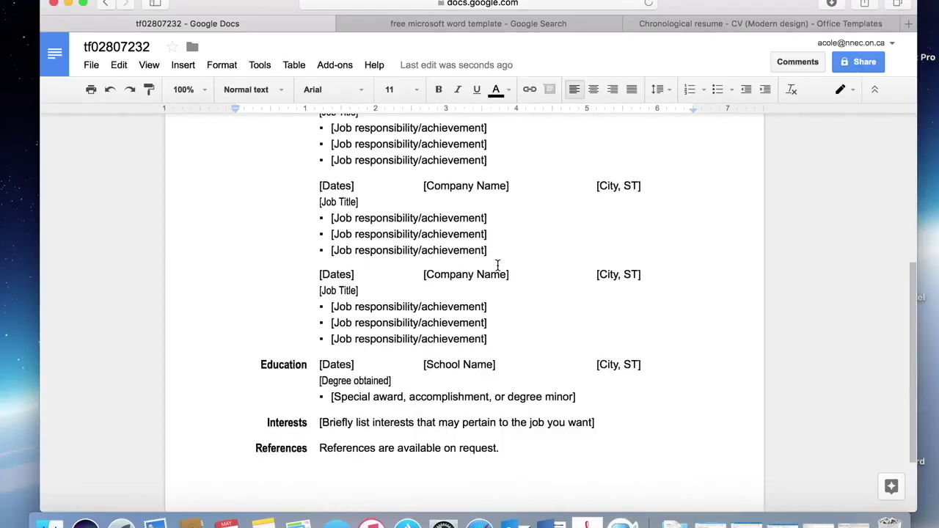
scroll(498, 266, down, 2)
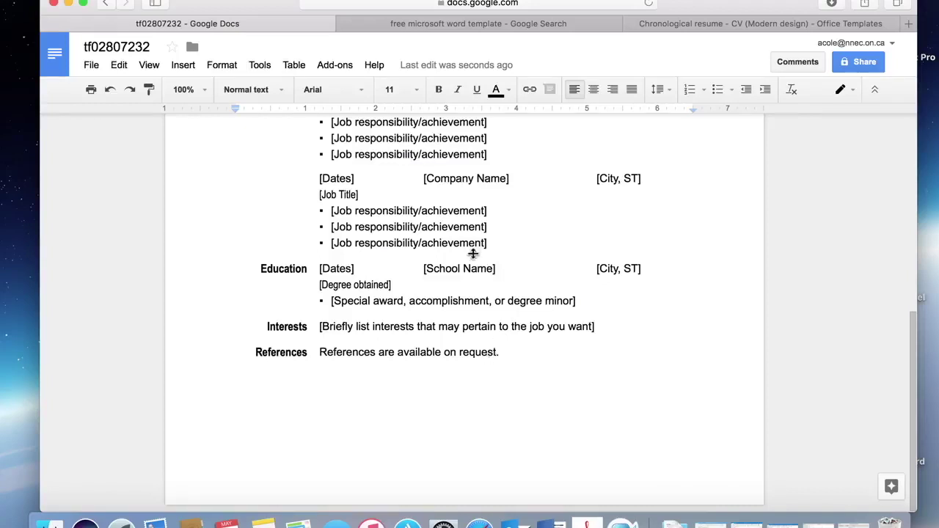
scroll(489, 253, up, 15)
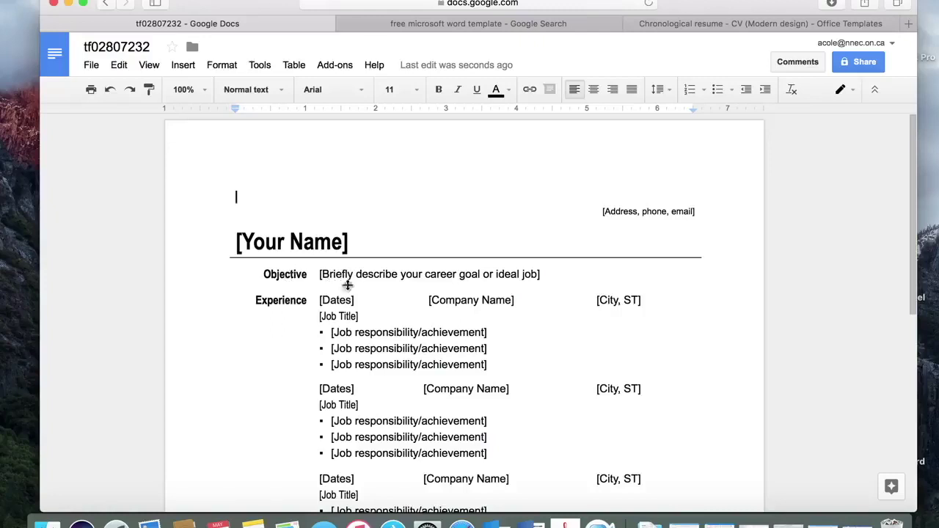
click(277, 275)
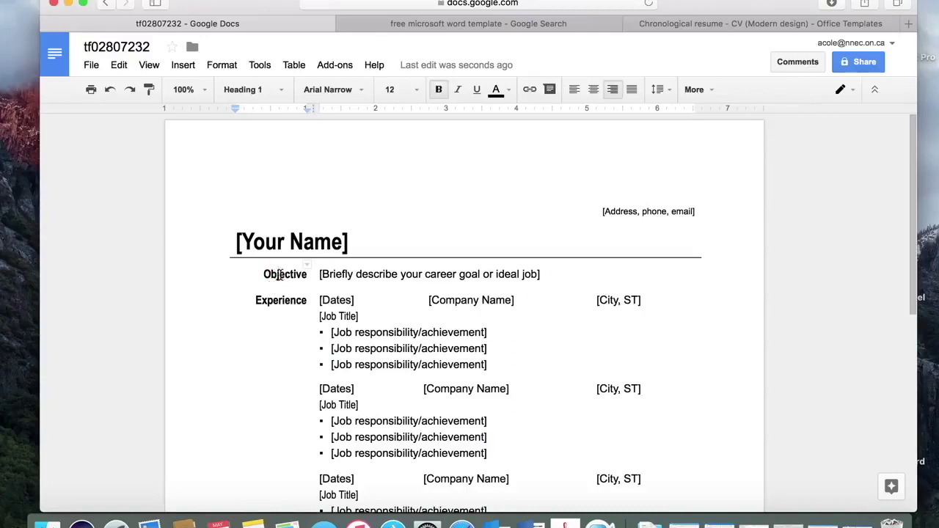
right_click(279, 275)
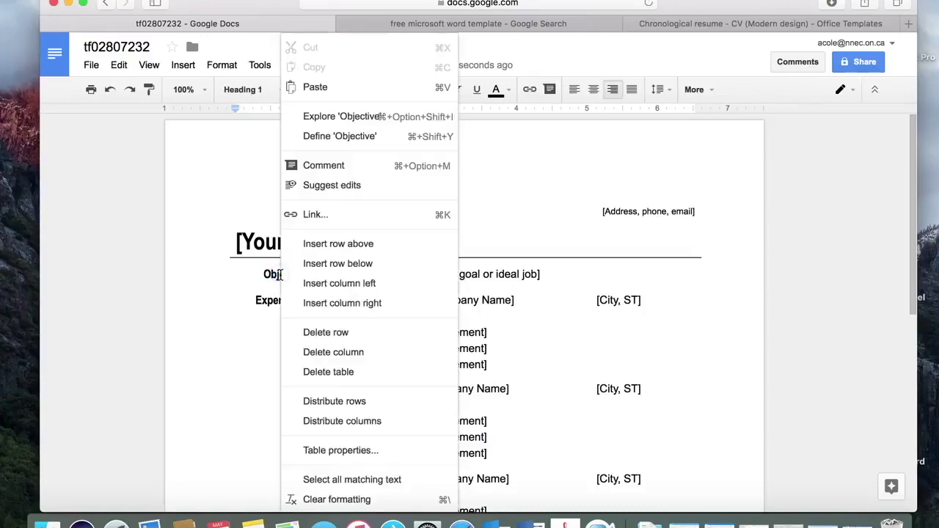
click(317, 265)
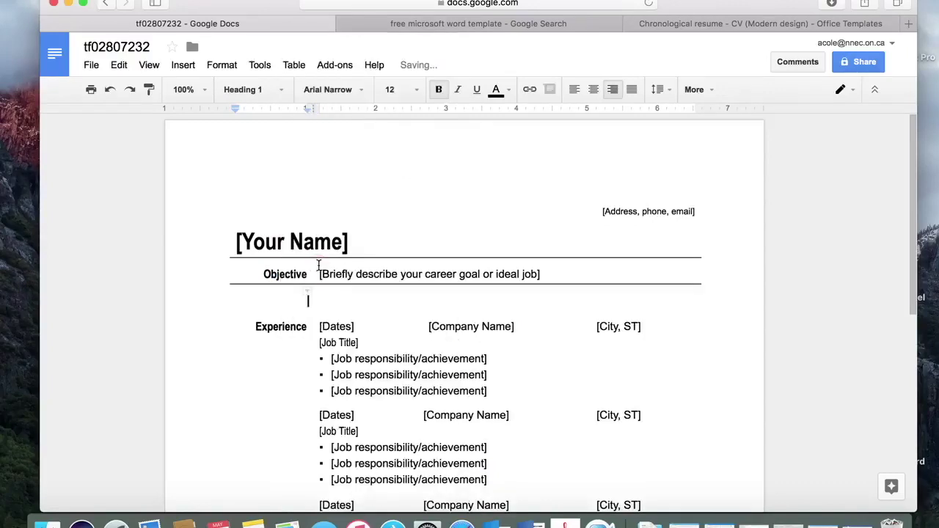
Step: Label the new row's left cell 'Skills'
click(308, 299)
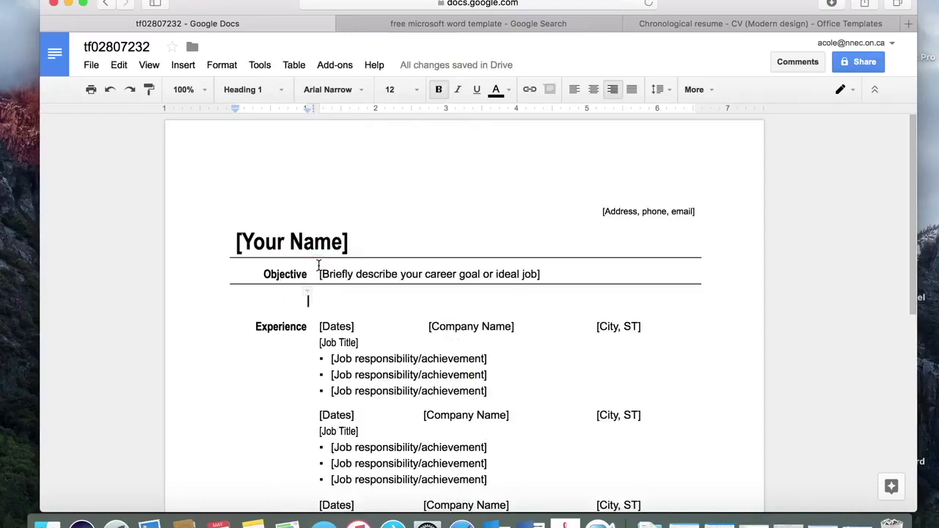
text(Skills)
click(306, 292)
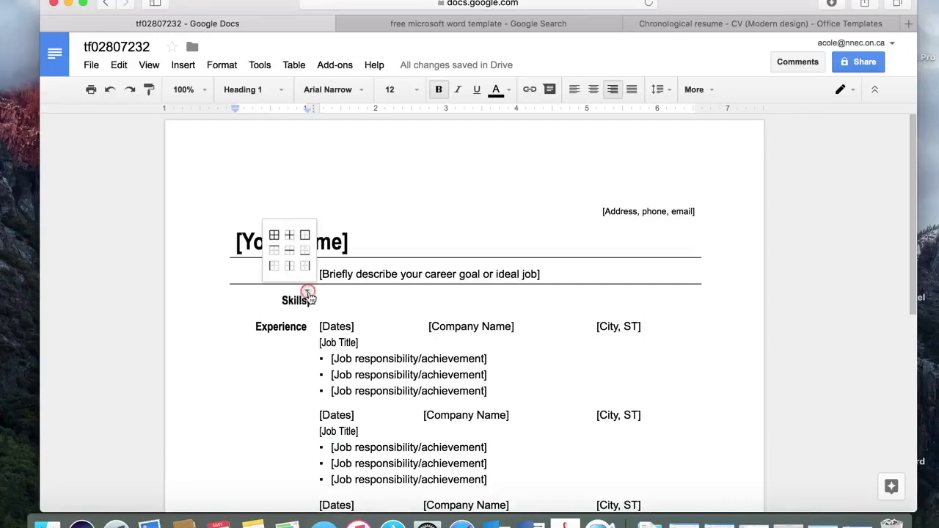
Step: Make the bottom border of the Objective label cell white
click(274, 254)
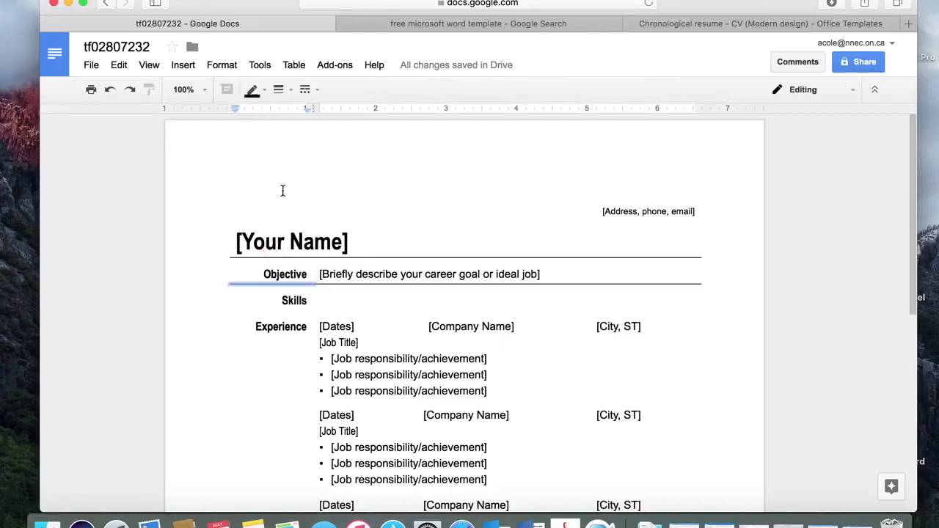
click(265, 91)
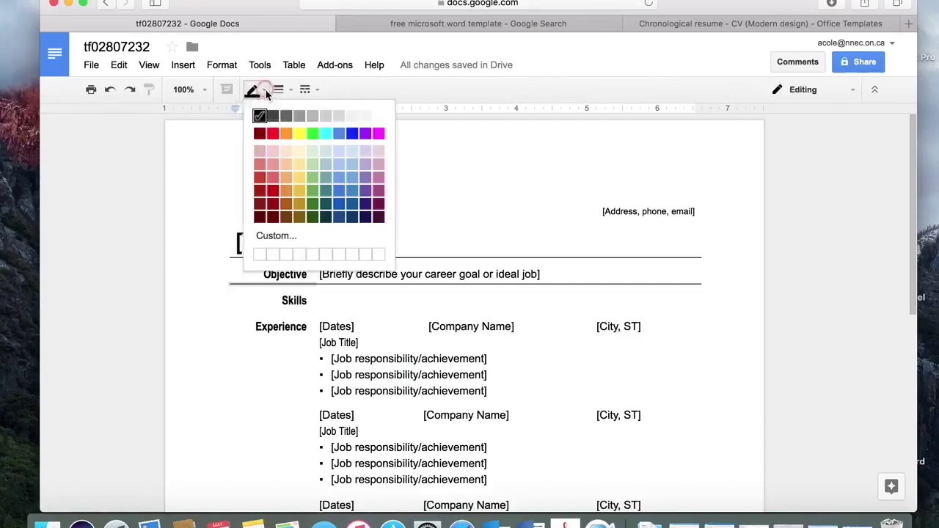
click(378, 119)
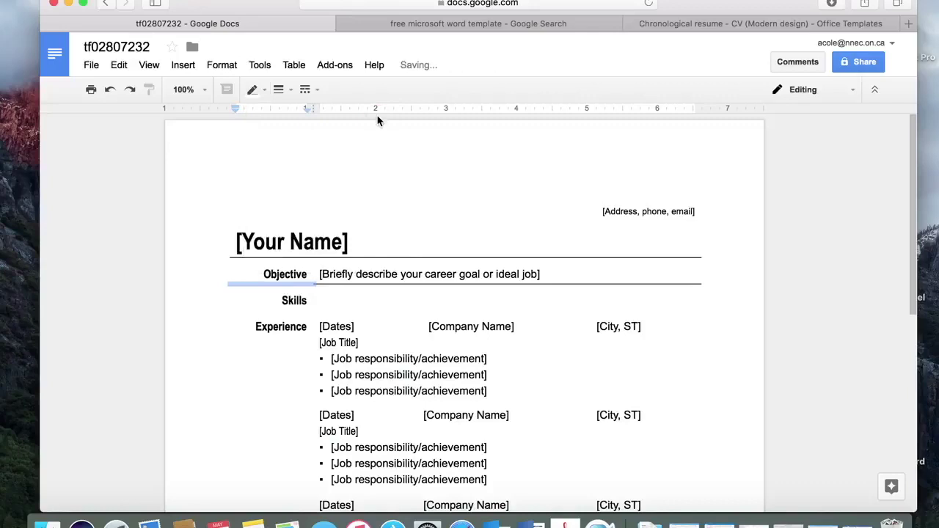
Step: Make the top border of the empty Skills entry cell white
click(325, 298)
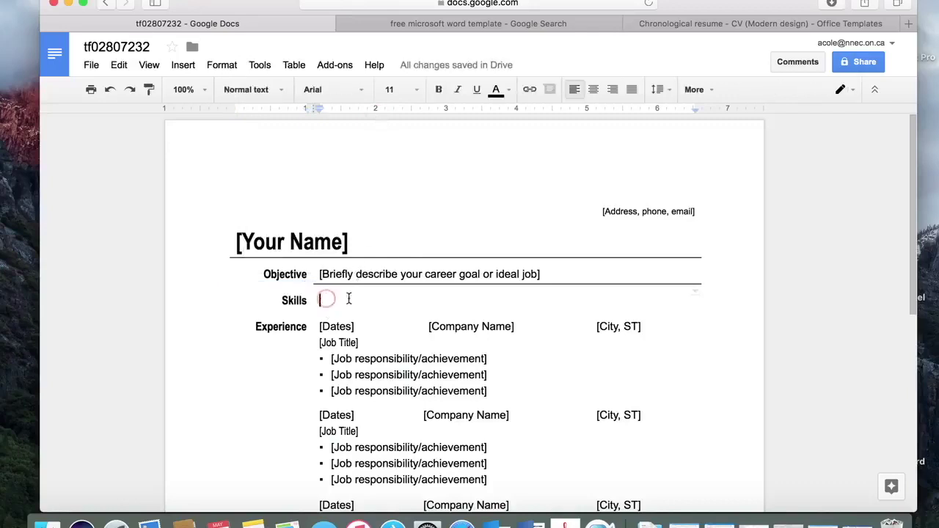
click(296, 299)
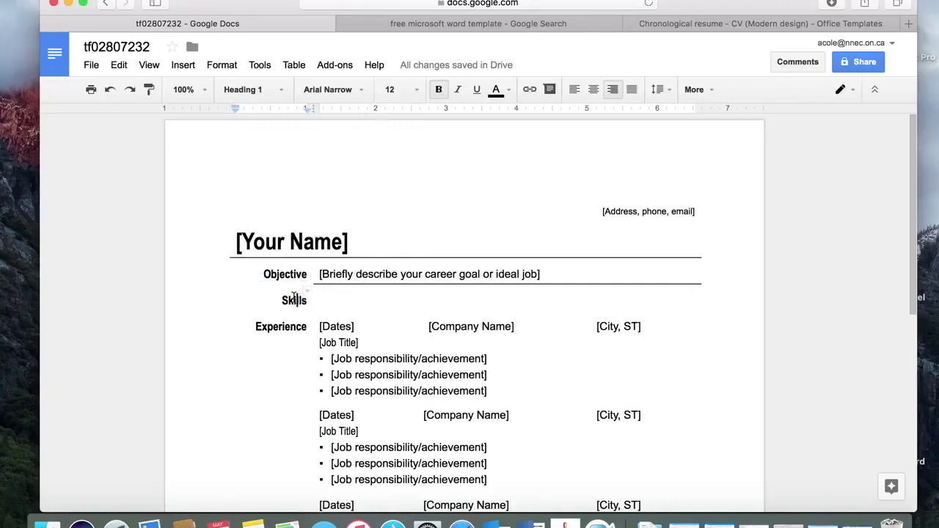
click(325, 298)
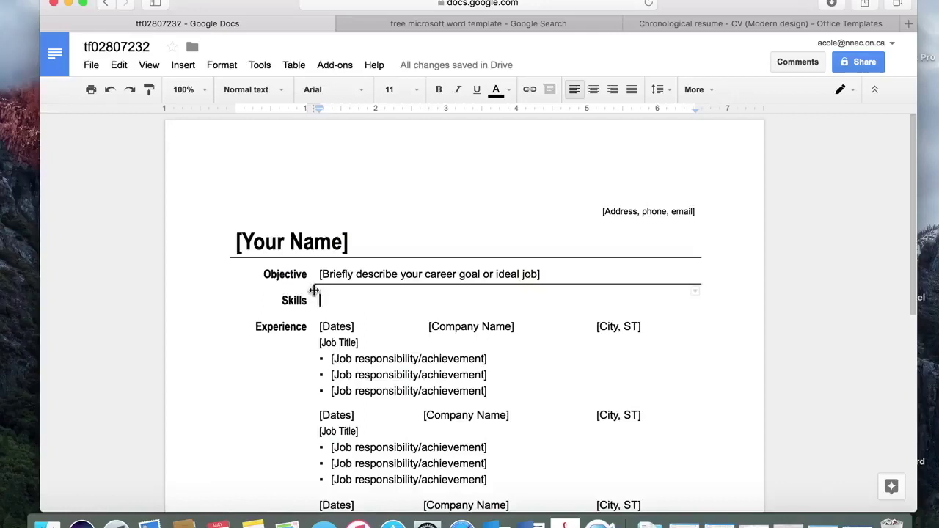
click(697, 294)
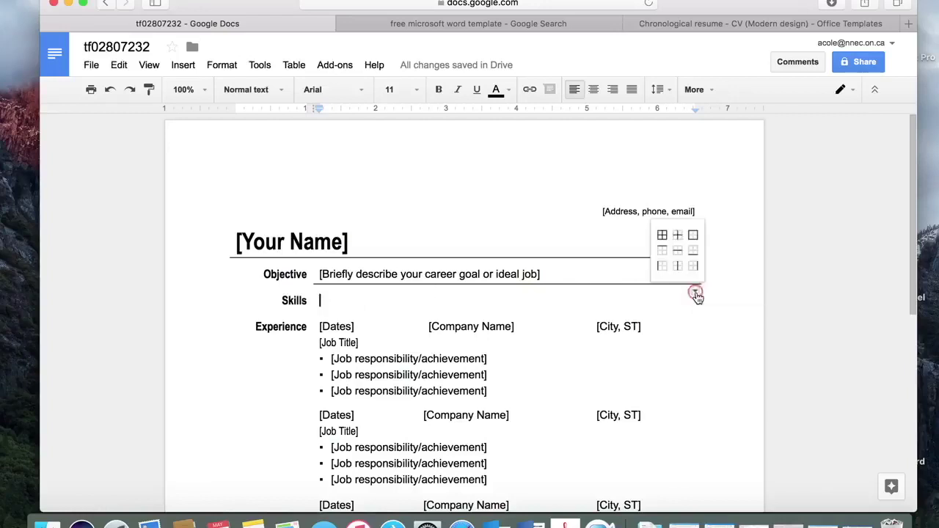
click(664, 255)
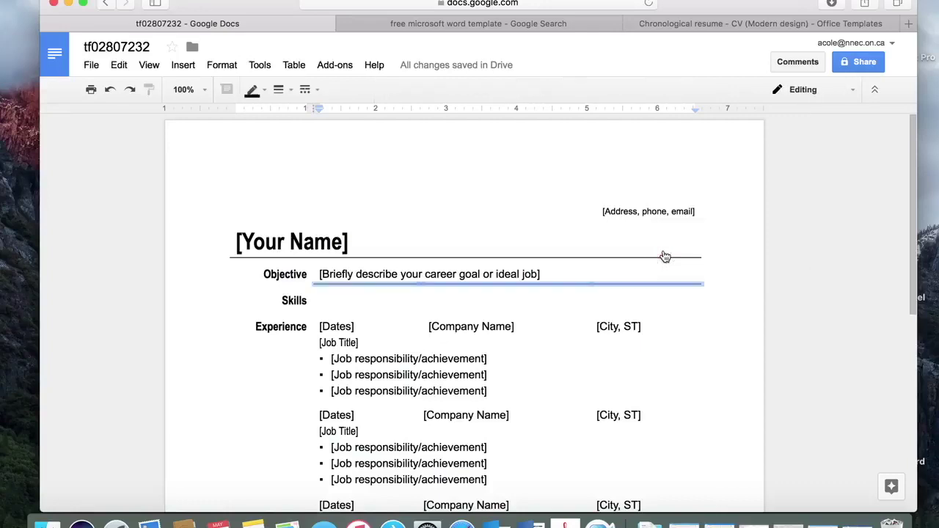
click(253, 90)
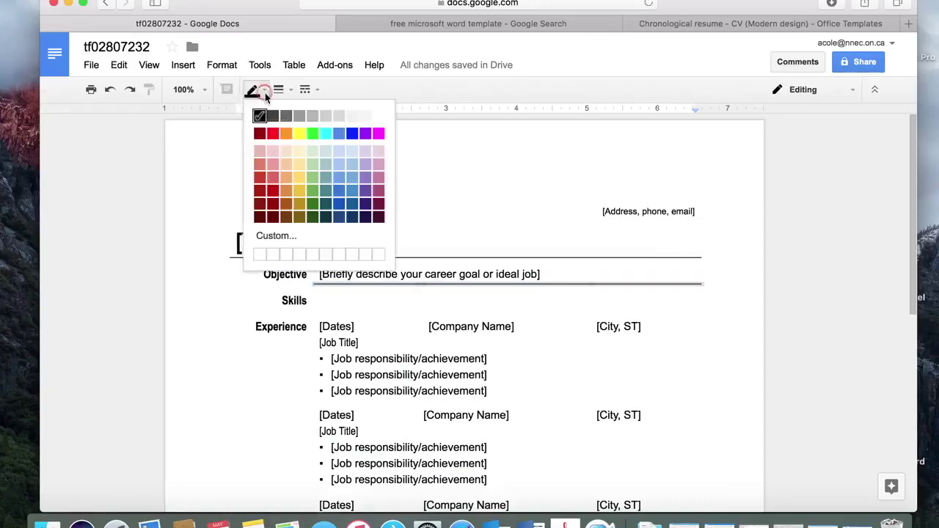
click(378, 116)
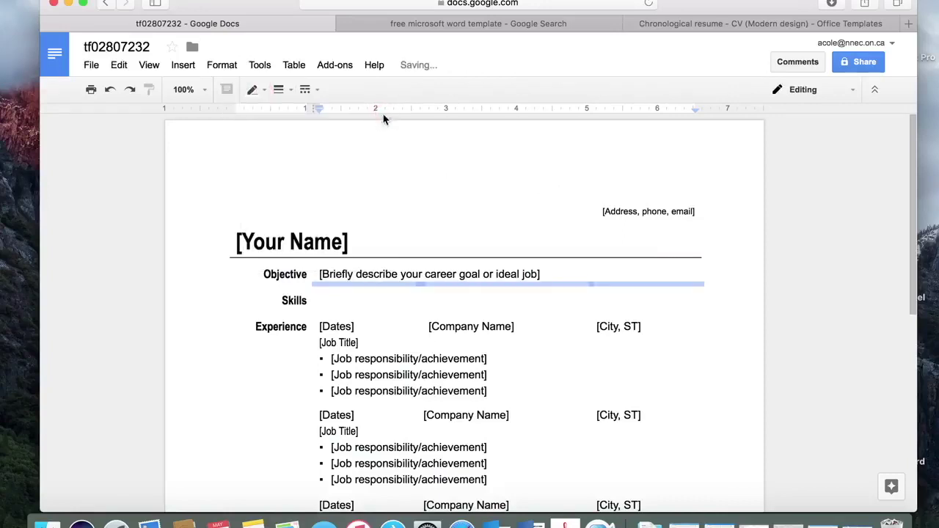
click(295, 300)
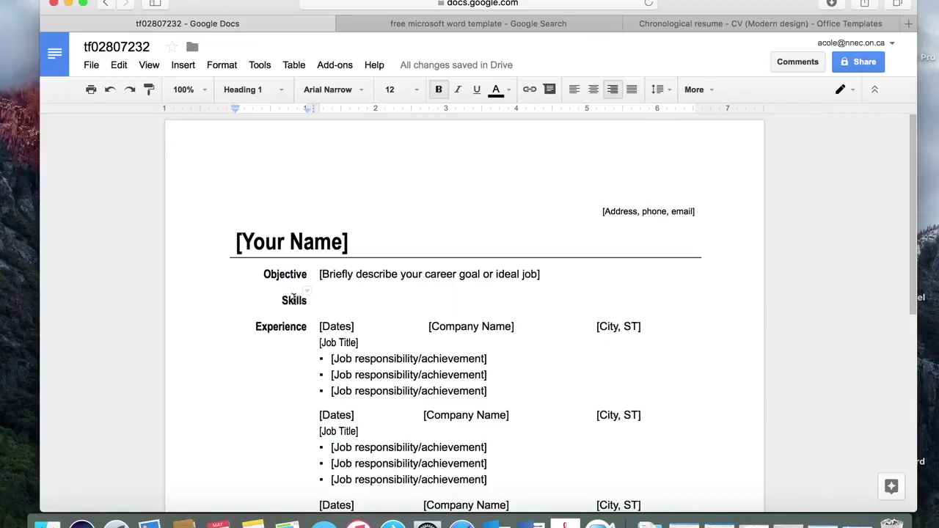
Step: Insert an empty row below the Skills row
right_click(297, 300)
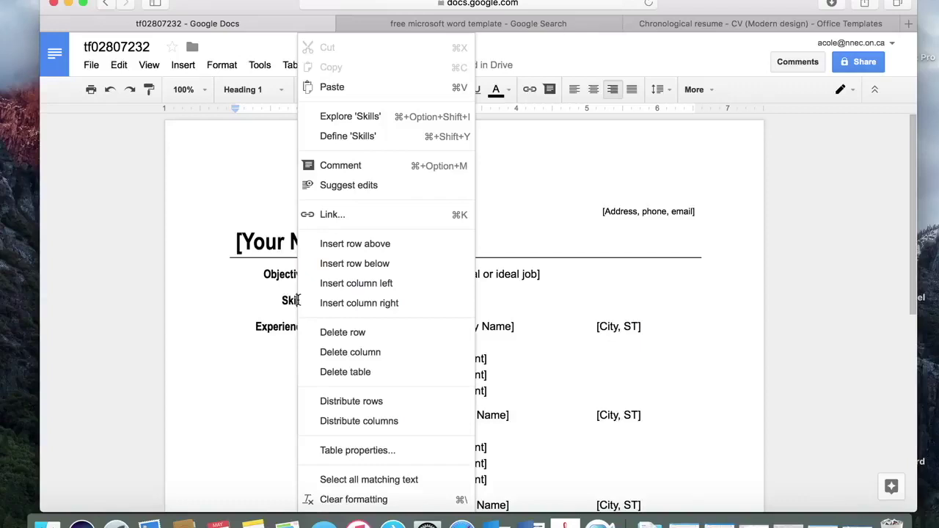
click(353, 268)
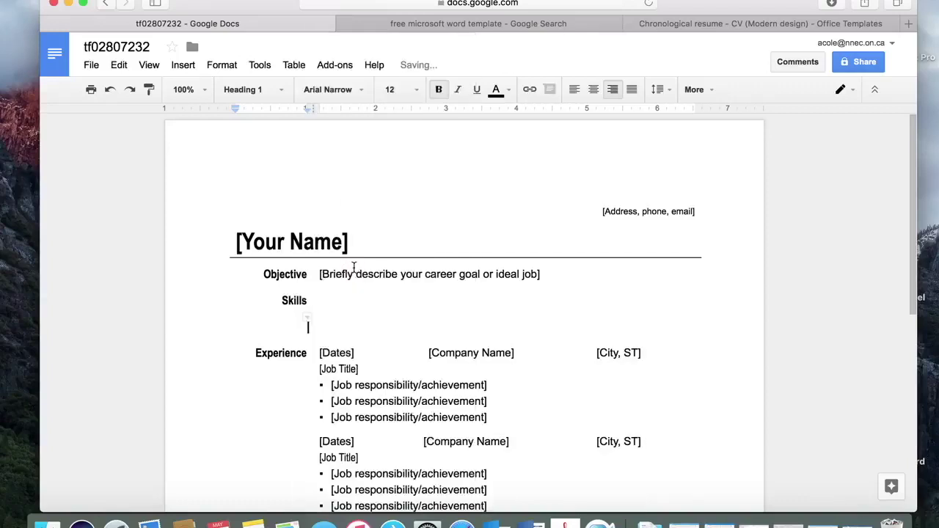
click(349, 312)
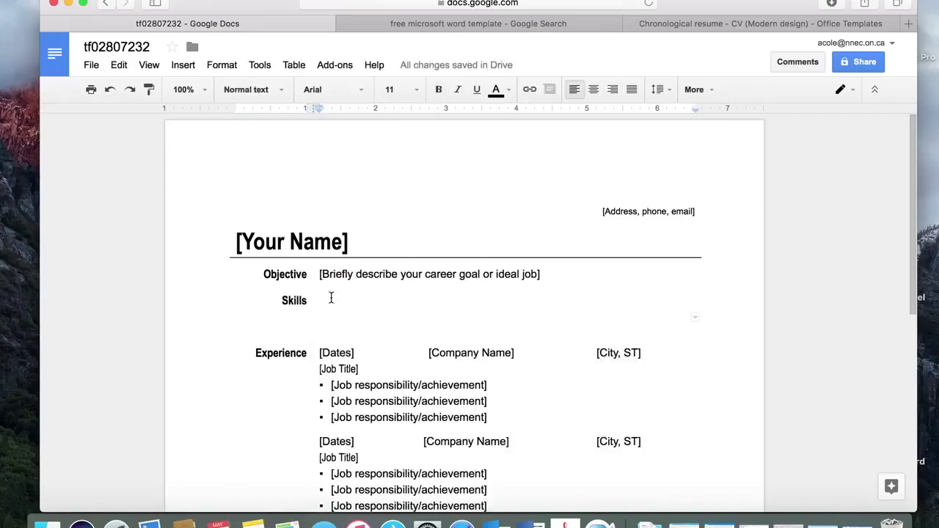
Step: Merge the Skills entry cell with the empty cell beneath it
click(328, 299)
drag(325, 300, 337, 312)
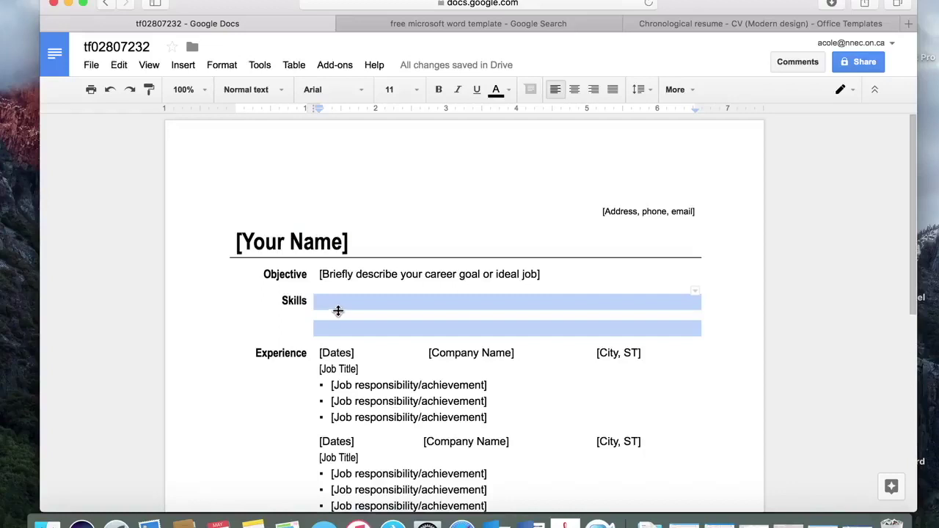
right_click(338, 311)
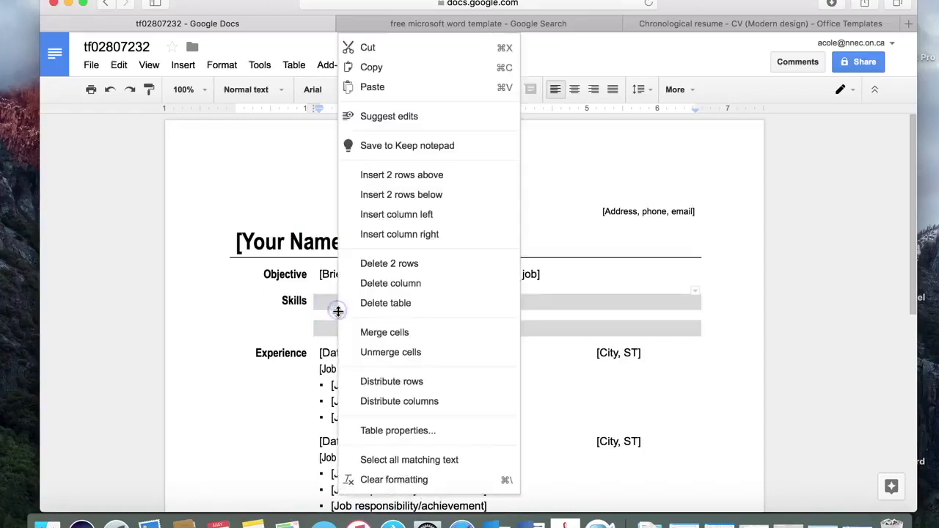
click(388, 333)
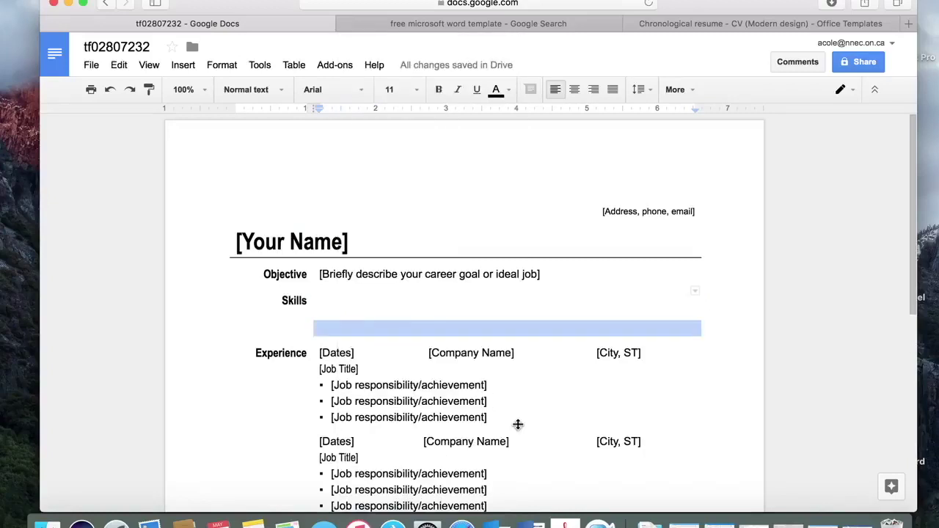
click(402, 409)
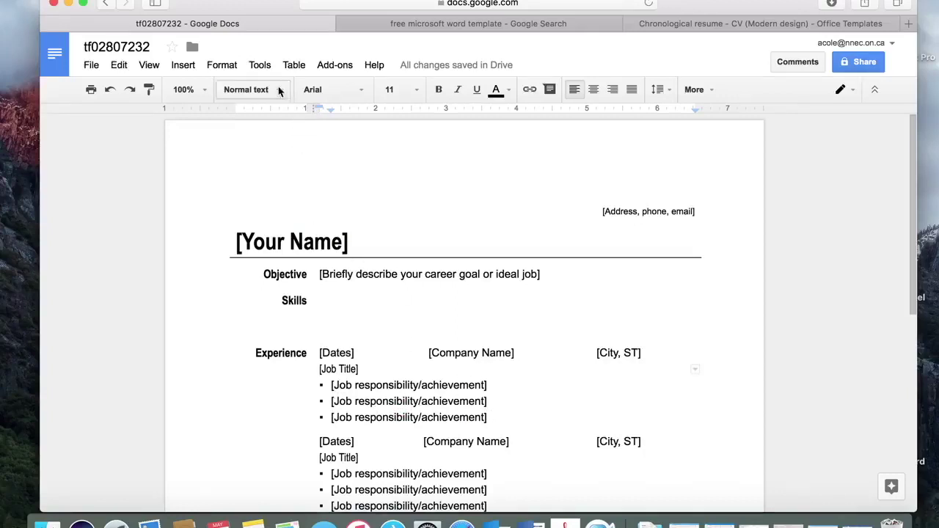
click(221, 65)
mouse_move(275, 320)
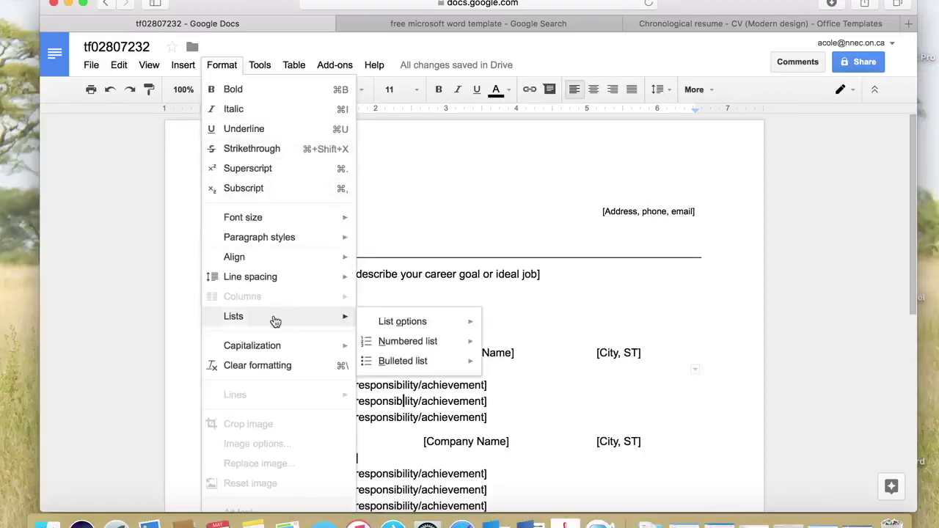
mouse_move(430, 365)
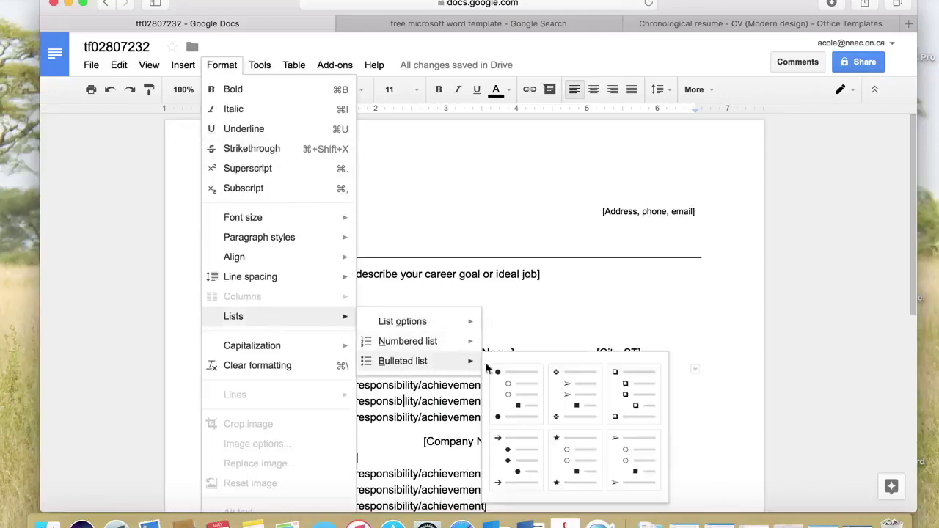
click(508, 304)
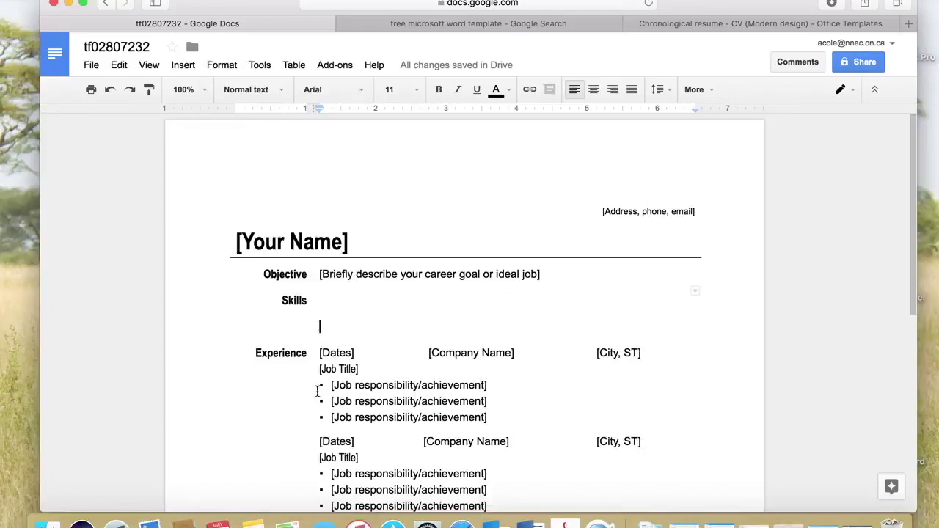
click(491, 417)
drag(496, 416, 319, 386)
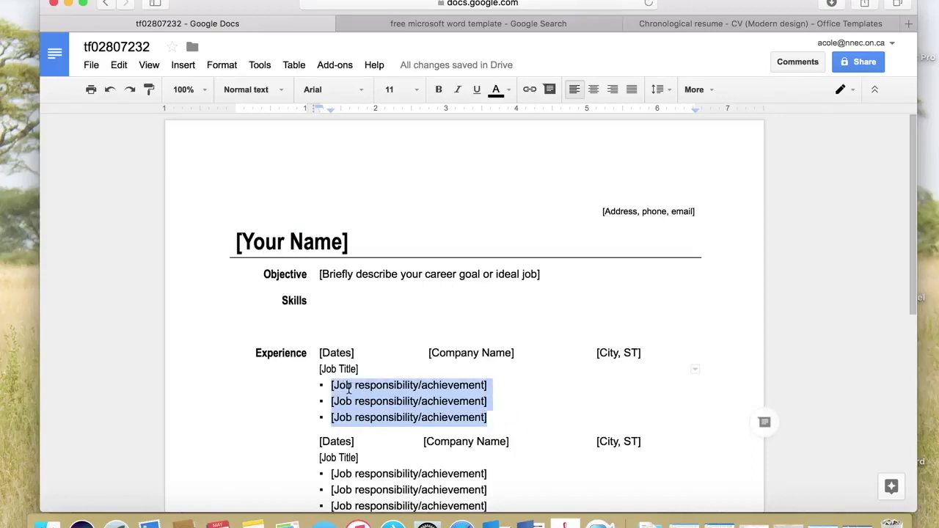
Step: Copy the three job-responsibility bullets from Experience
click(458, 402)
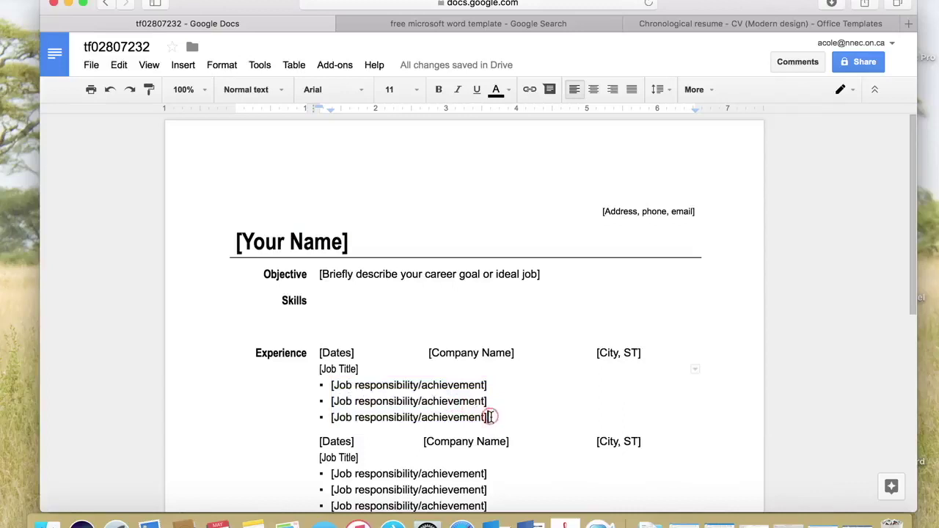
drag(489, 416, 325, 387)
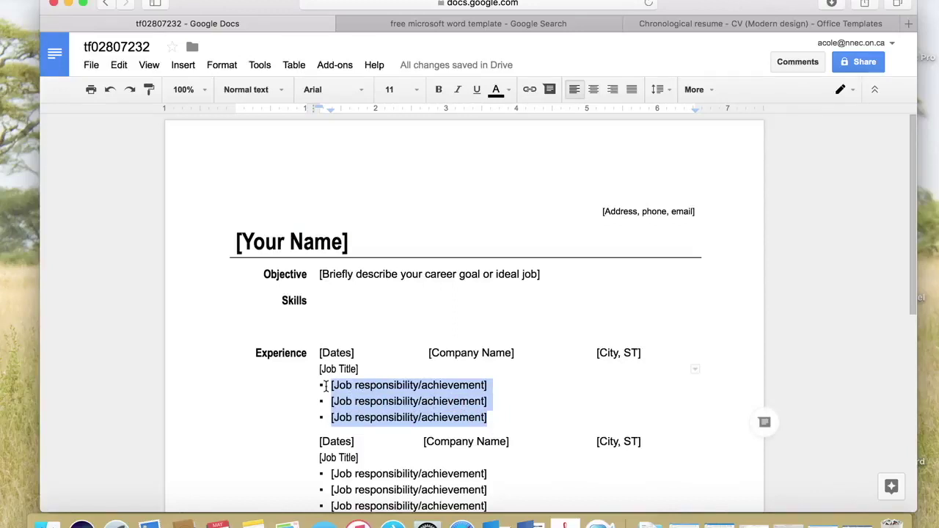
right_click(386, 396)
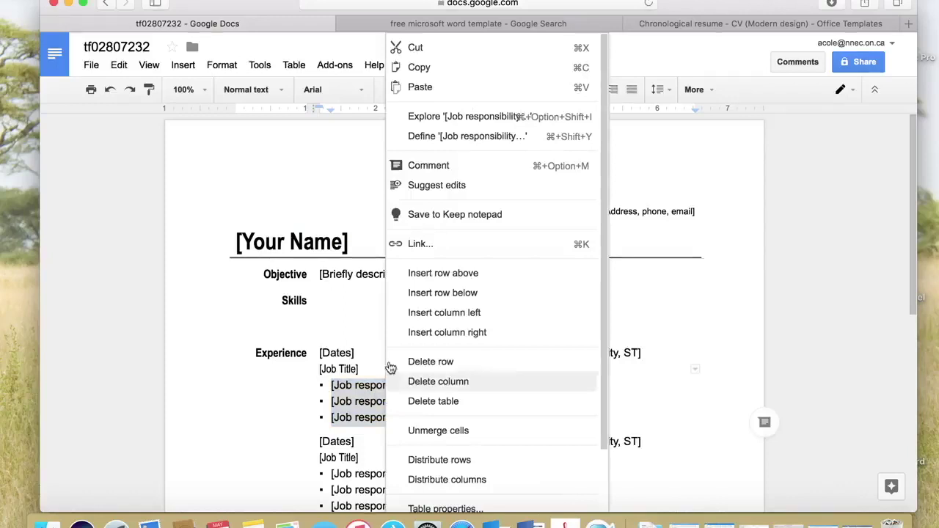
click(440, 67)
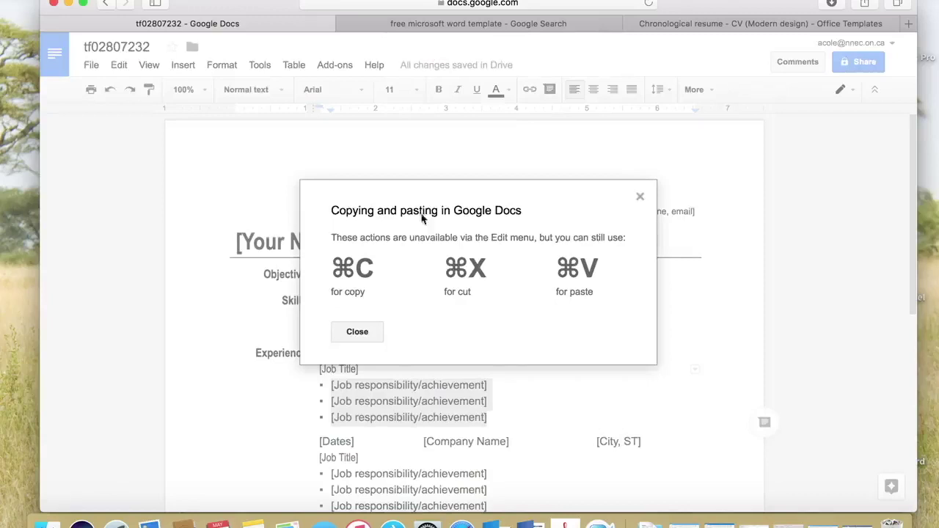
click(377, 330)
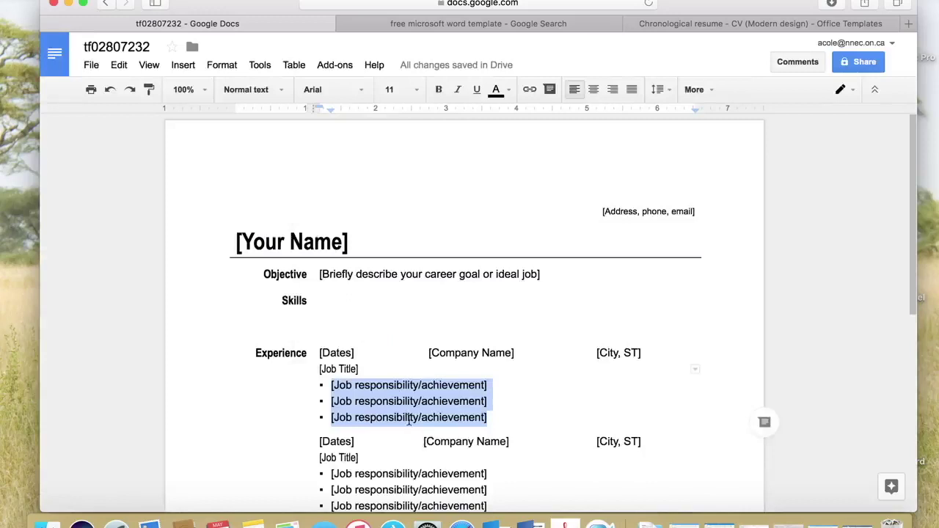
Step: Paste the three job bullets into the Skills entry cell
click(329, 303)
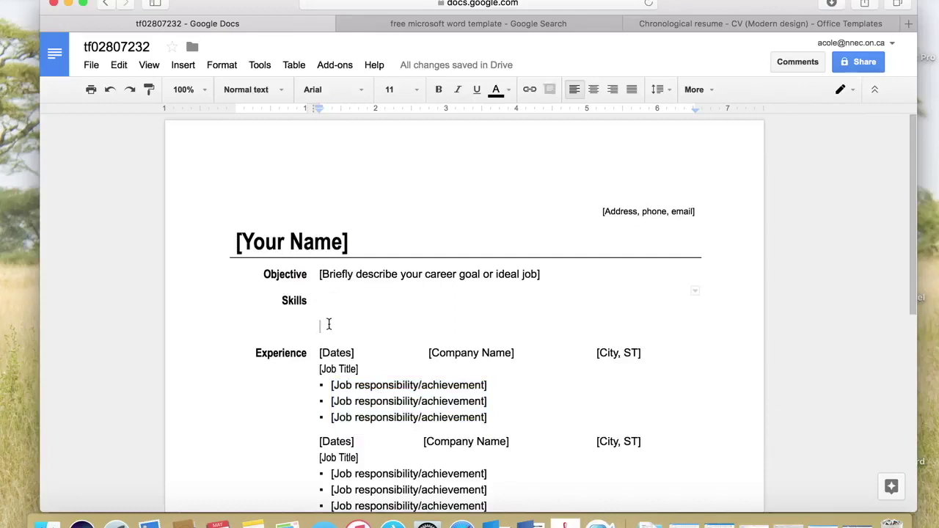
right_click(329, 324)
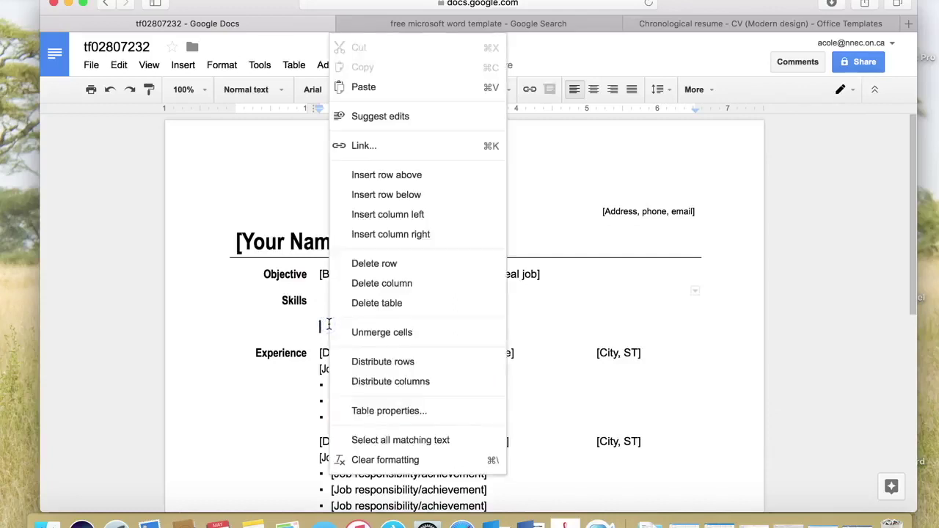
click(414, 98)
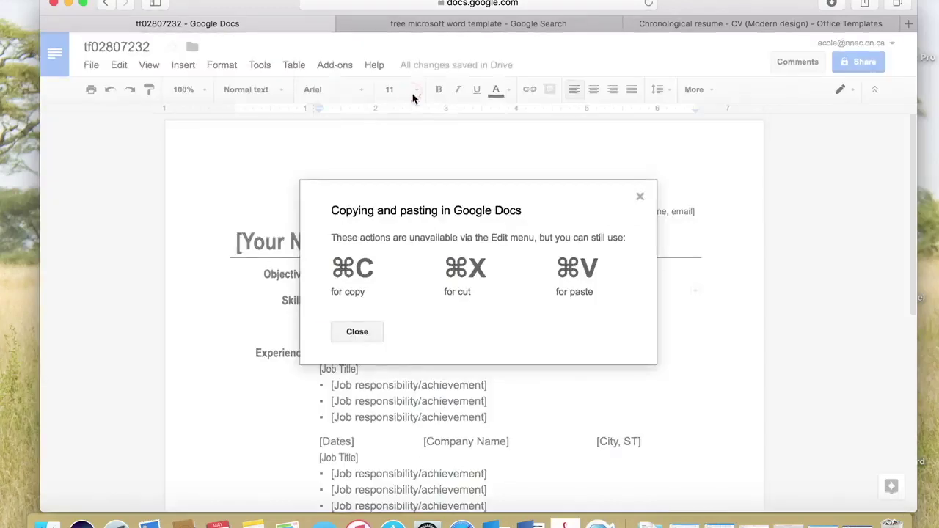
click(357, 332)
key(super+v)
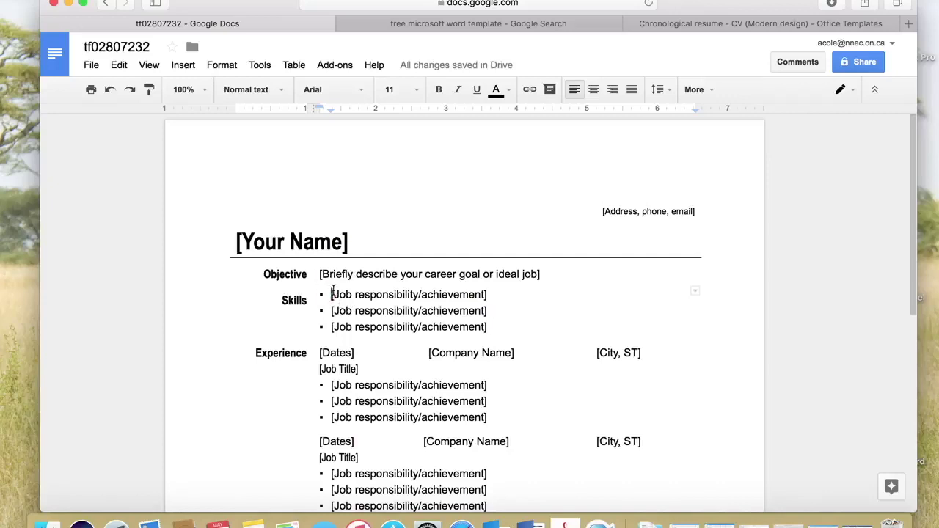
Step: Add an unbulleted empty line above the pasted Skills bullets
key(Return)
key(Up)
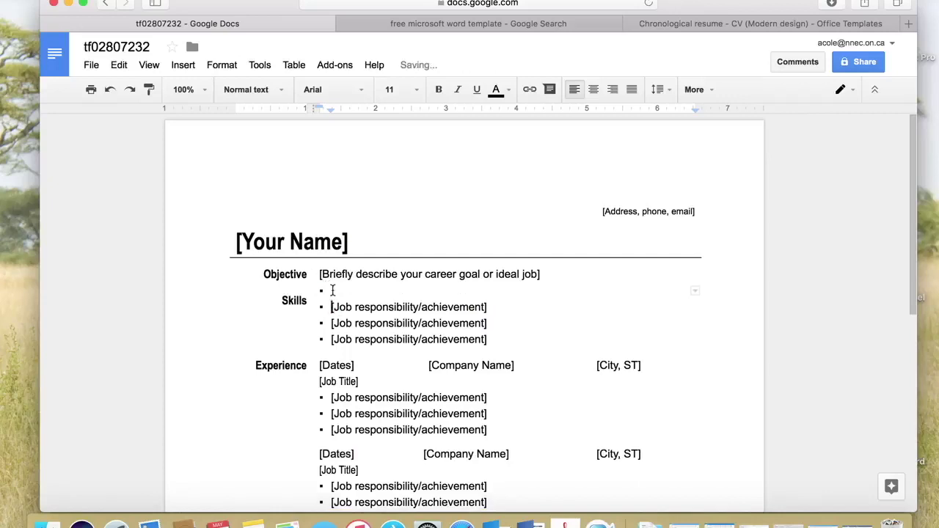
key(BackSpace)
scroll(332, 303, down, 1)
scroll(367, 370, down, 2)
scroll(358, 352, up, 2)
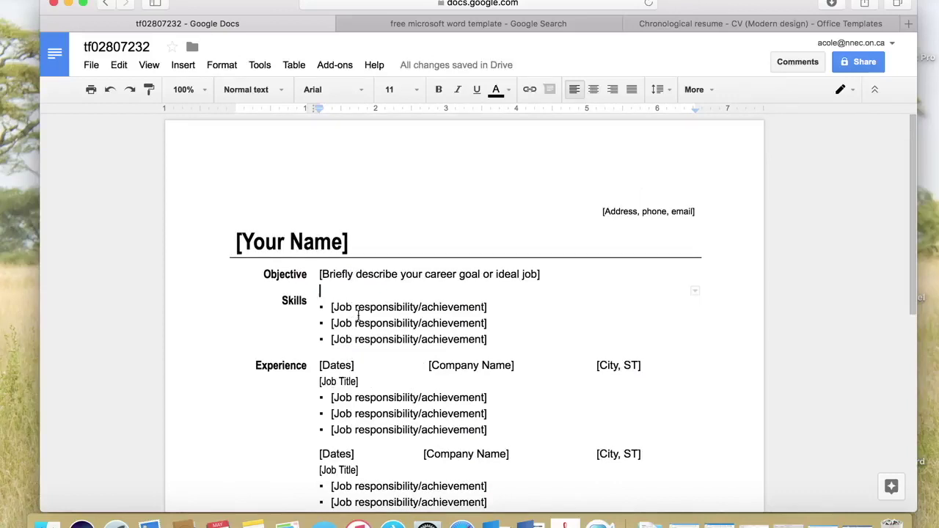
Step: Replace the three Skills bullet placeholders with 'Skill one', 'Skill two' and 'Skill three'
click(433, 307)
drag(493, 306, 329, 307)
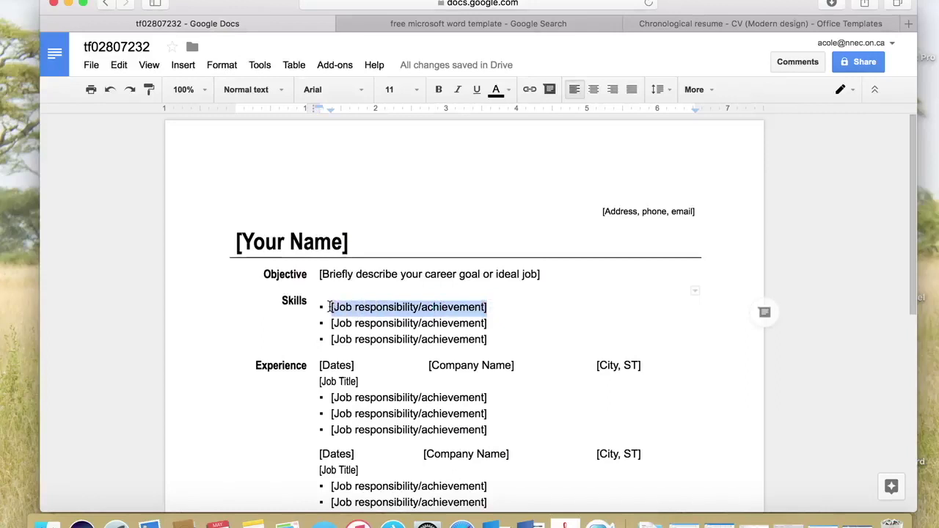
text(Skills)
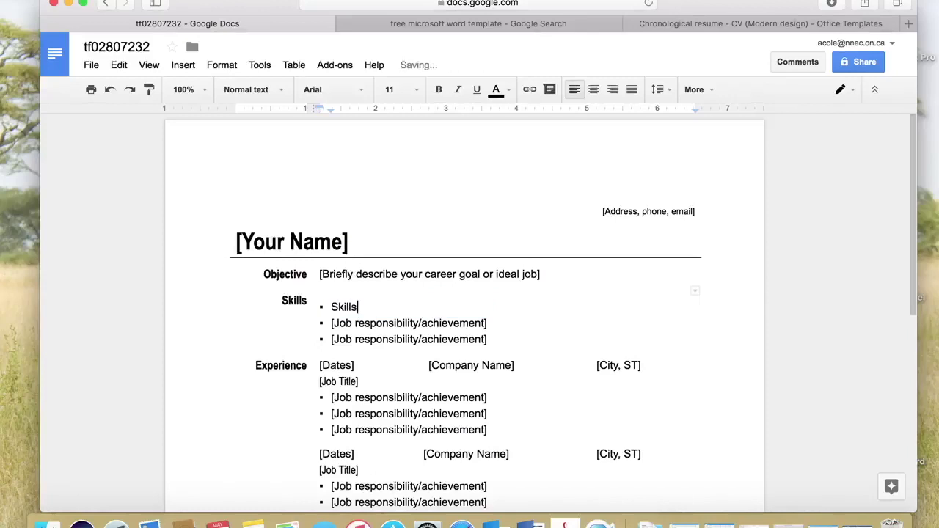
key(BackSpace)
text(one)
drag(487, 322, 332, 319)
text(Skill two)
drag(487, 339, 332, 338)
text(Skill three)
scroll(388, 340, down, 10)
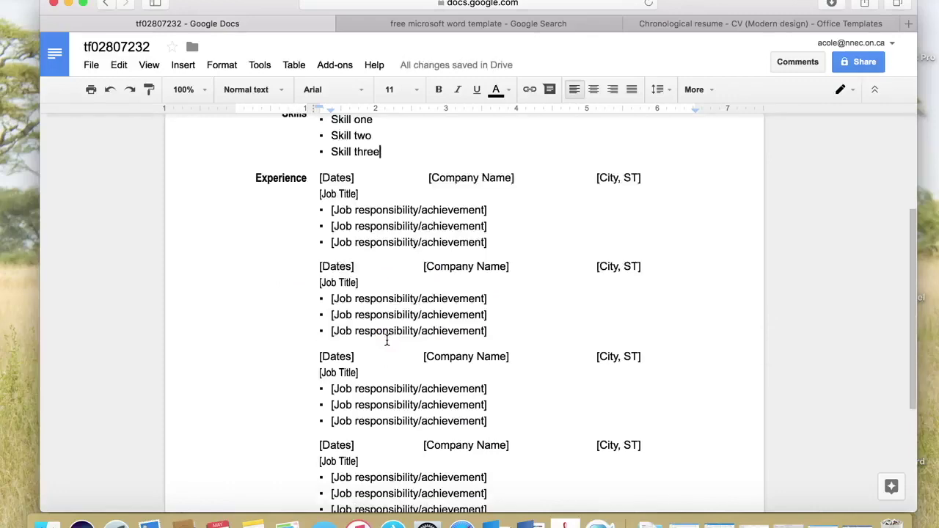
scroll(387, 340, down, 3)
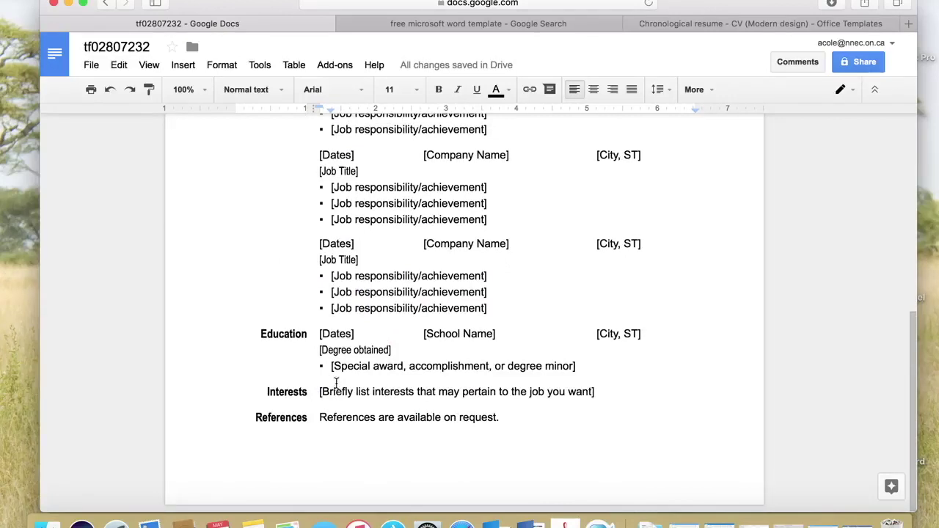
click(287, 393)
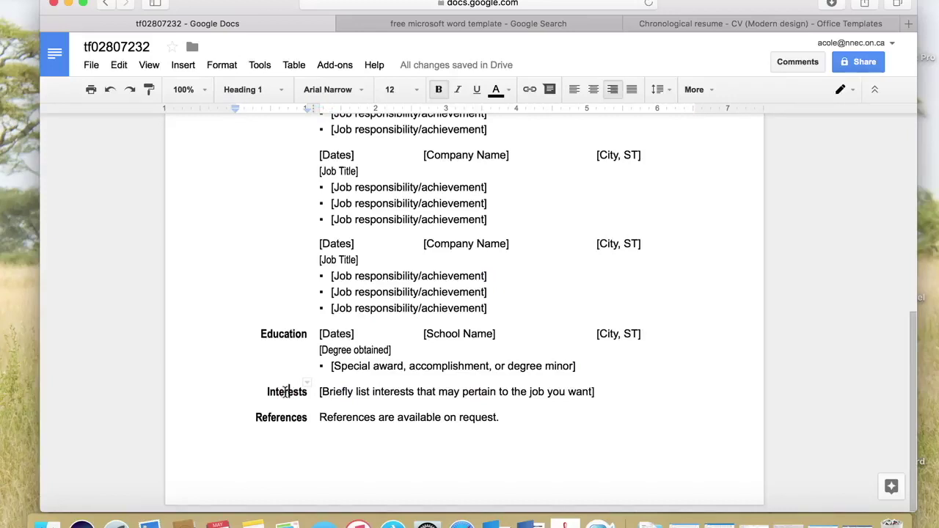
Step: Insert an empty row below the Interests row
right_click(286, 391)
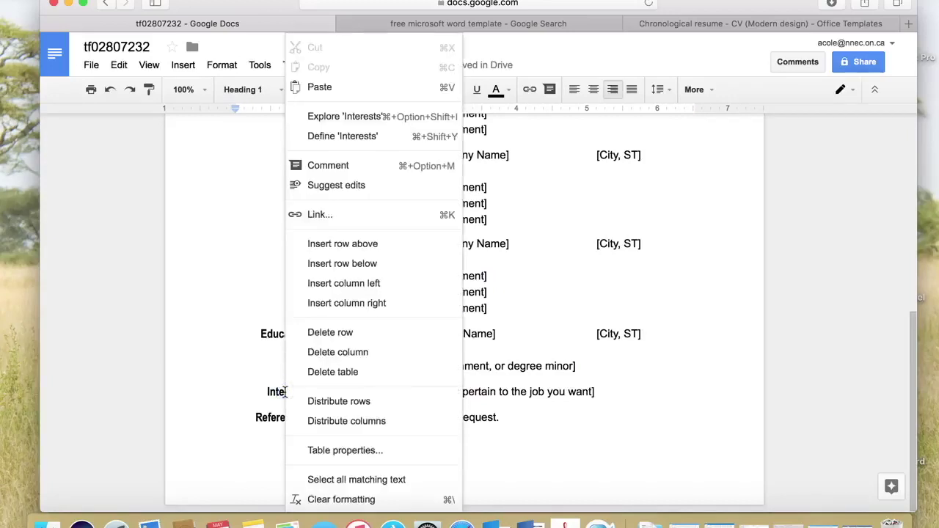
click(346, 265)
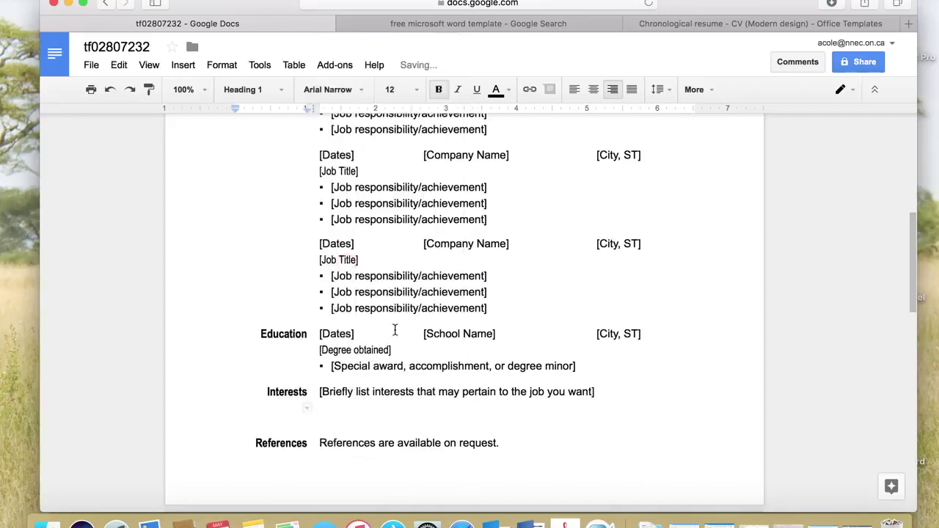
click(330, 411)
Step: Merge the interests placeholder cell with the new empty cell below it
click(319, 392)
click(319, 392)
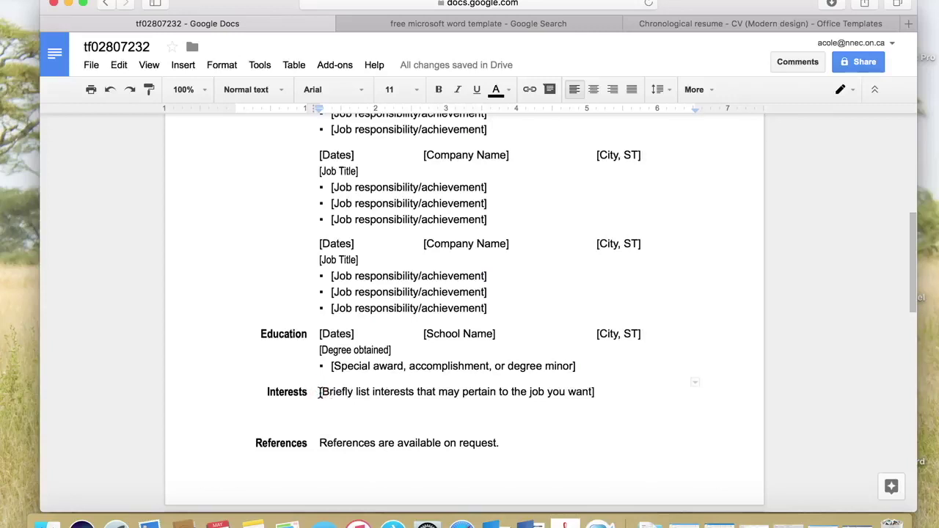
drag(319, 392, 623, 422)
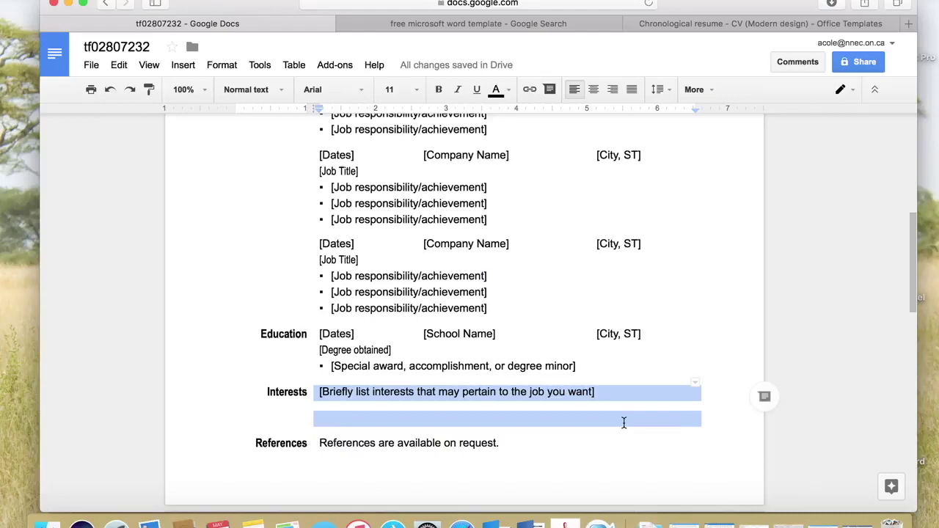
right_click(486, 397)
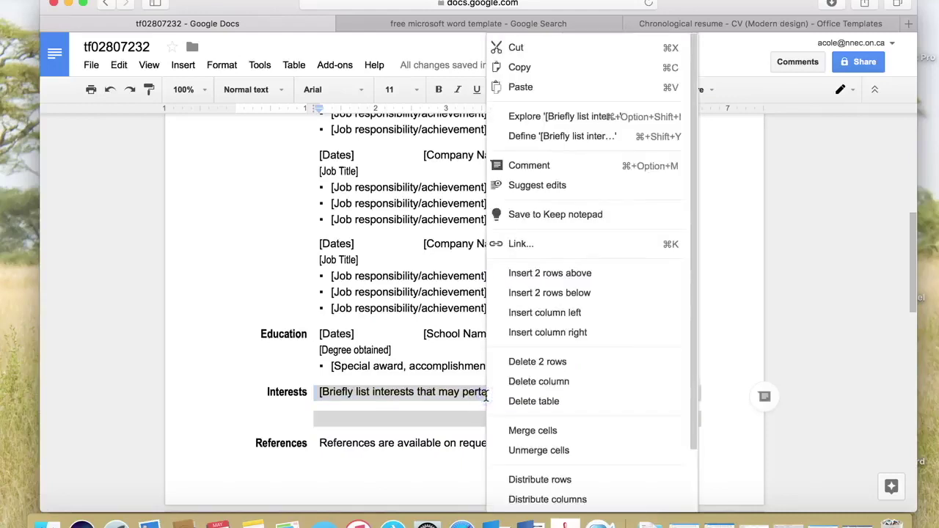
click(551, 429)
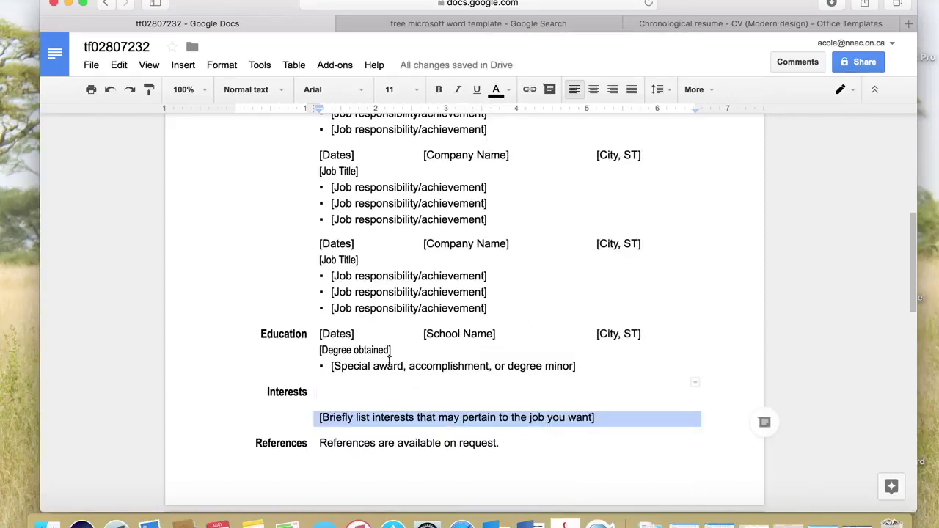
drag(486, 308, 330, 278)
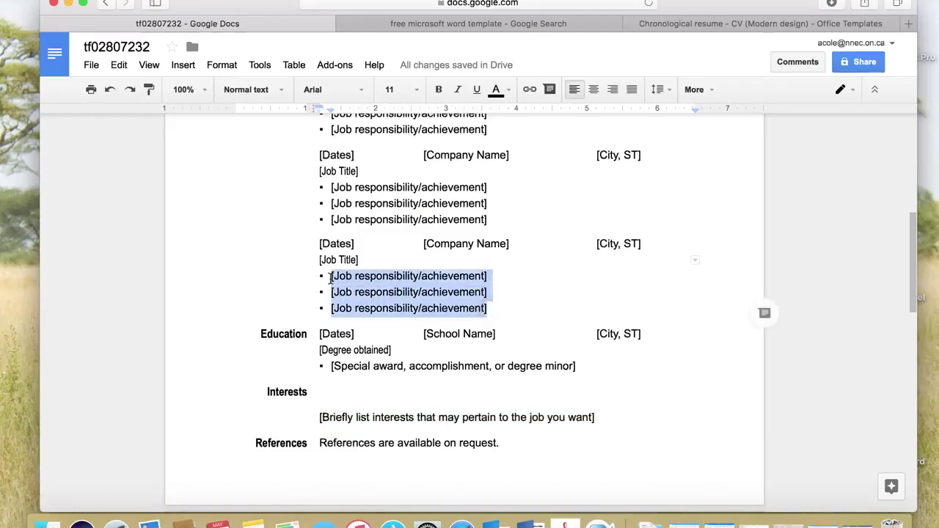
right_click(370, 284)
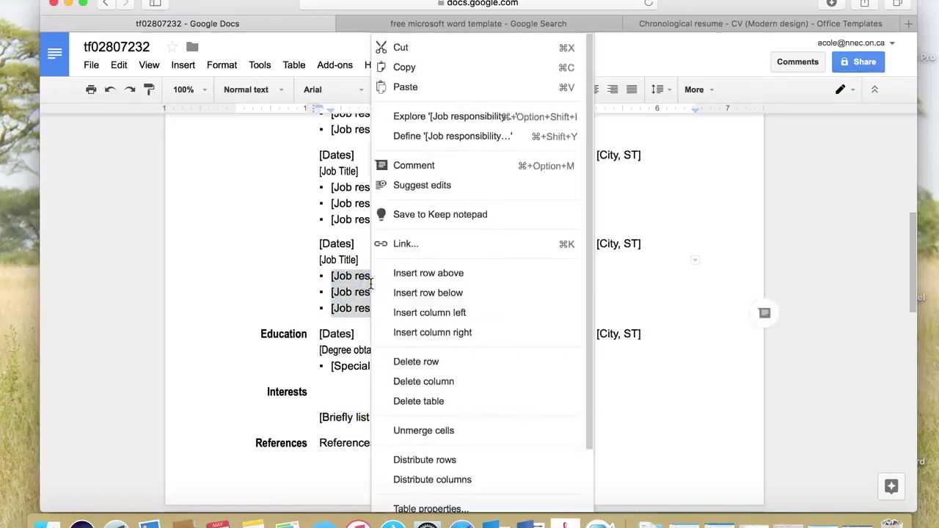
click(354, 293)
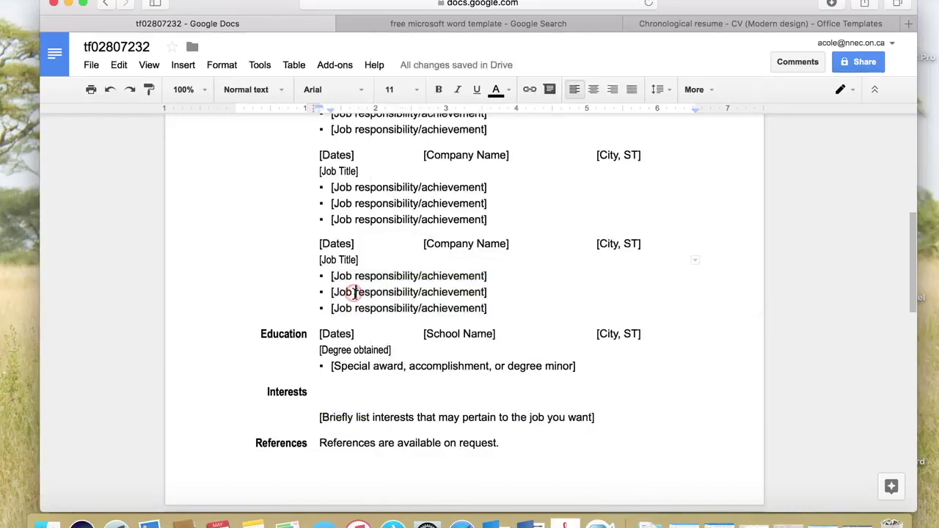
drag(490, 309, 327, 277)
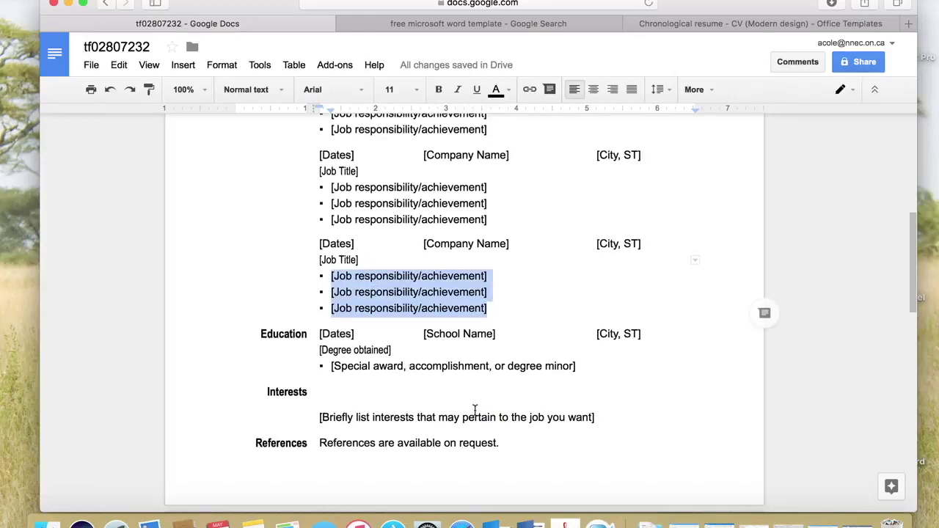
Step: Erase the interests placeholder text
click(594, 418)
mouse_move(595, 417)
mouse_down()
mouse_move(340, 418)
mouse_move(599, 418)
mouse_up()
key(BackSpace)
key(BackSpace)
key(BackSpace)
key(BackSpace)
key(BackSpace)
key(BackSpace)
key(BackSpace)
key(BackSpace)
key(BackSpace)
key(BackSpace)
key(BackSpace)
key(BackSpace)
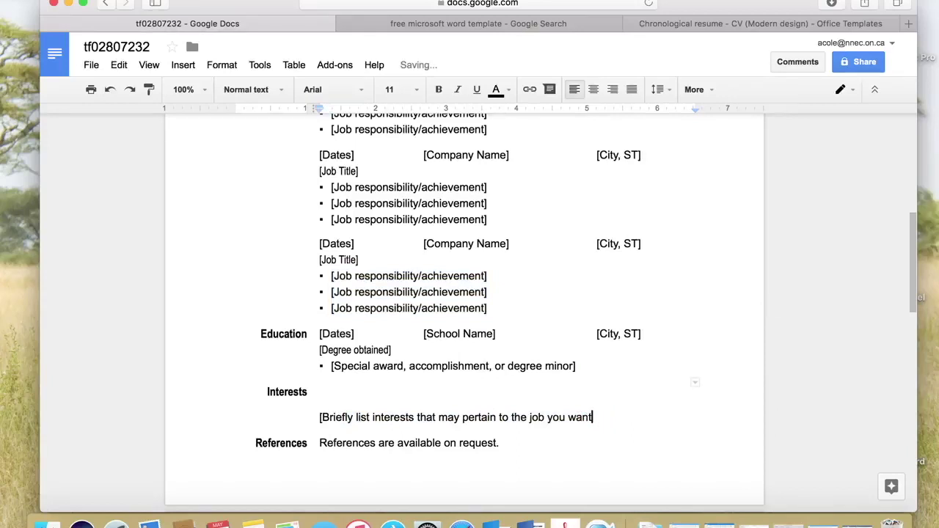
key(BackSpace)
key(BackSpace)
key(BackSpace)
key(BackSpace)
key(BackSpace)
key(BackSpace)
key(BackSpace)
key(BackSpace)
key(BackSpace)
key(BackSpace)
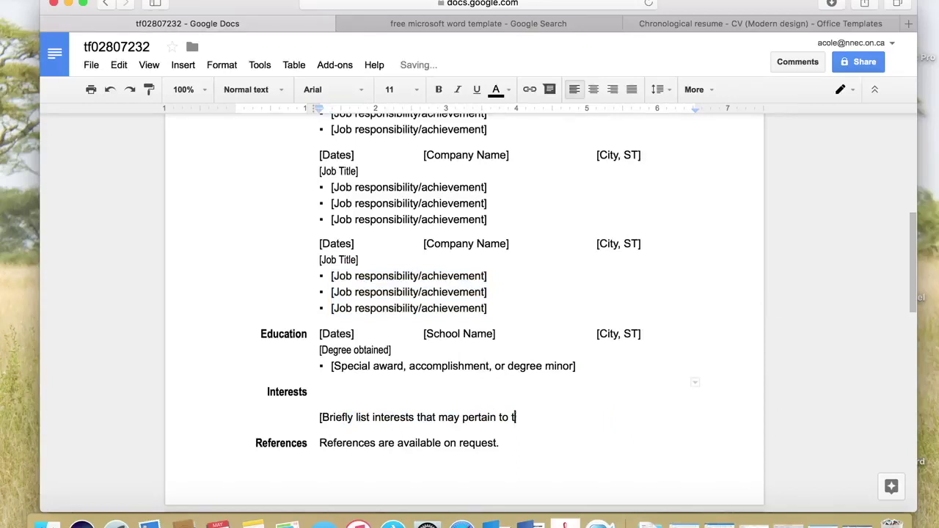
key(BackSpace)
key(BackSpace)
key(BackSpace)
key(BackSpace)
key(BackSpace)
key(BackSpace)
key(BackSpace)
key(BackSpace)
key(BackSpace)
key(BackSpace)
key(BackSpace)
key(BackSpace)
key(BackSpace)
key(BackSpace)
key(BackSpace)
key(BackSpace)
key(BackSpace)
key(BackSpace)
key(BackSpace)
key(BackSpace)
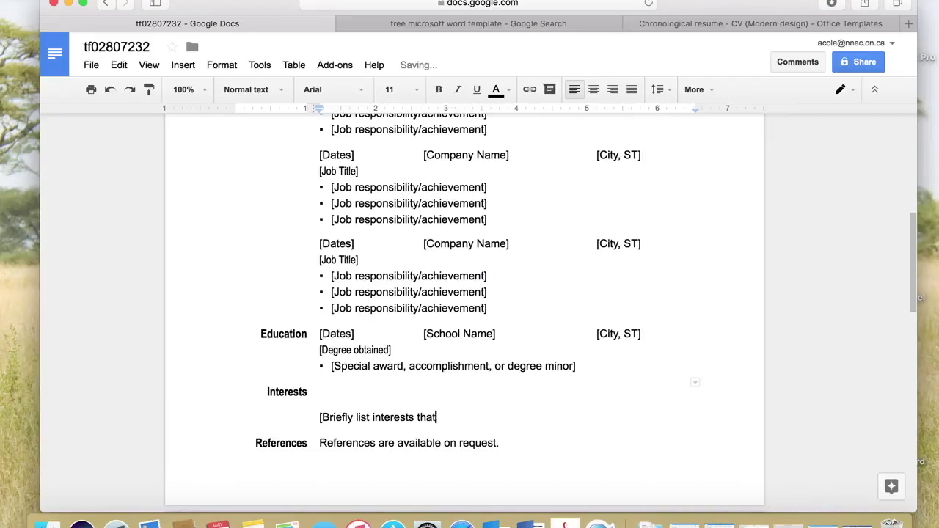
key(BackSpace)
key(BackSpace)
key(BackSpace)
key(BackSpace)
key(BackSpace)
key(BackSpace)
key(BackSpace)
key(BackSpace)
key(BackSpace)
key(BackSpace)
key(BackSpace)
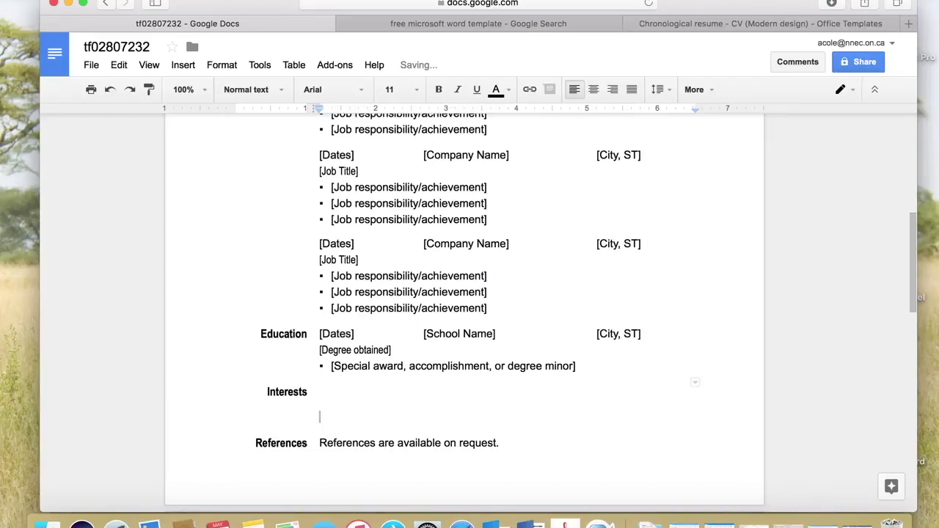
Step: Paste three bulleted placeholder lines into Interests, with an unbulleted empty line above
key(super+v)
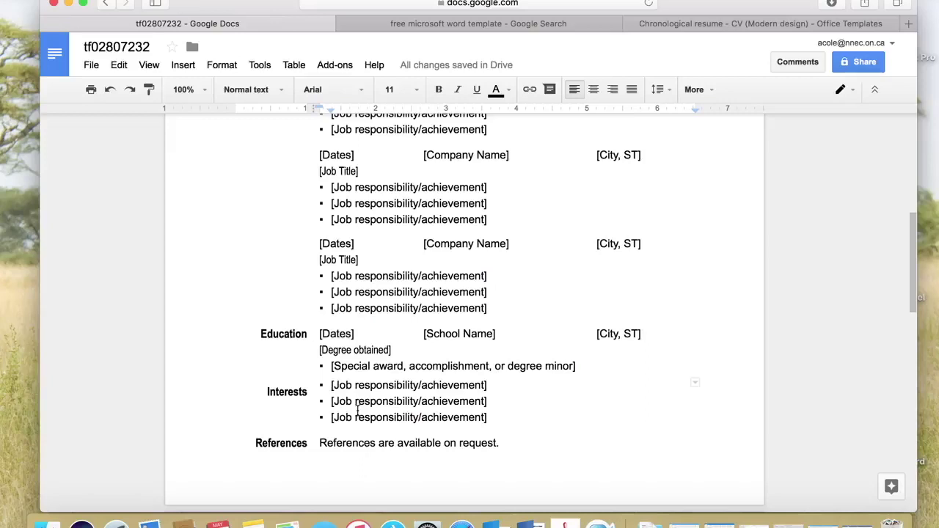
key(Return)
click(336, 381)
key(BackSpace)
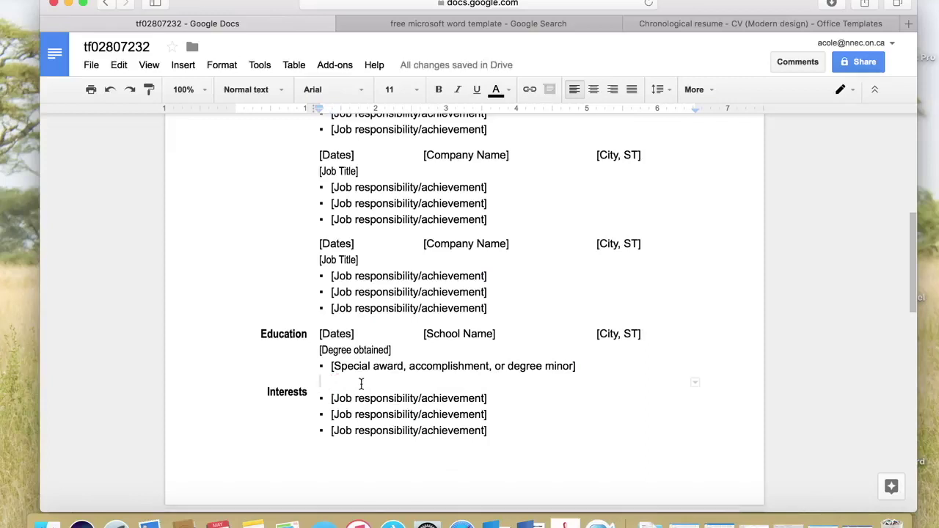
scroll(361, 384, down, 1)
scroll(361, 384, down, 5)
scroll(361, 384, down, 1)
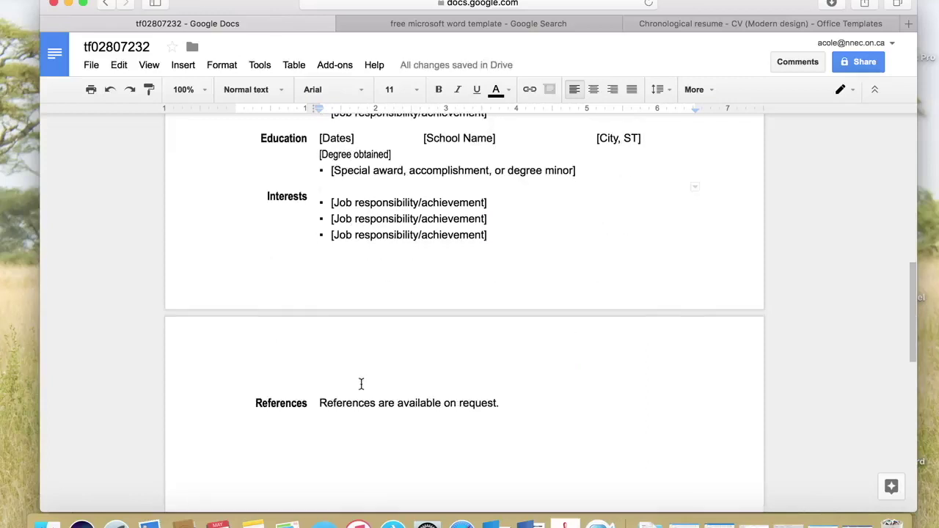
scroll(361, 384, down, 3)
scroll(361, 384, up, 5)
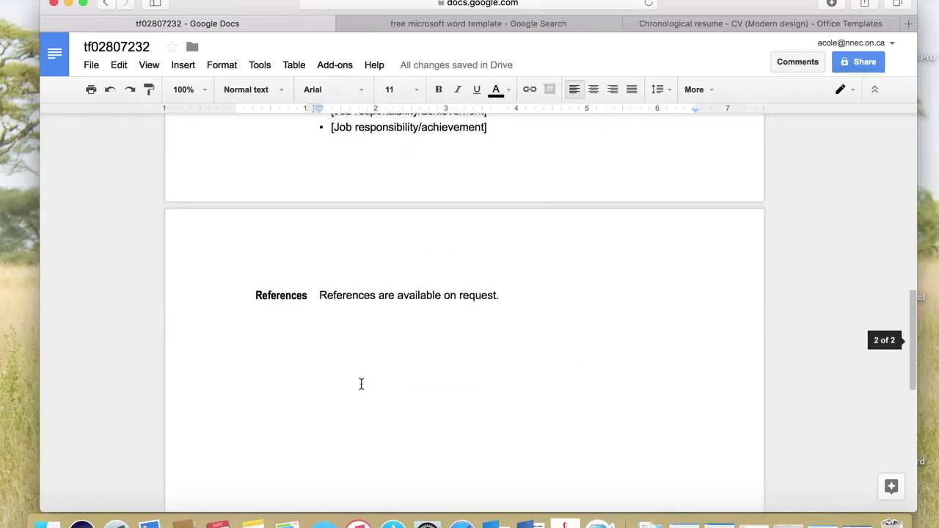
scroll(361, 383, up, 12)
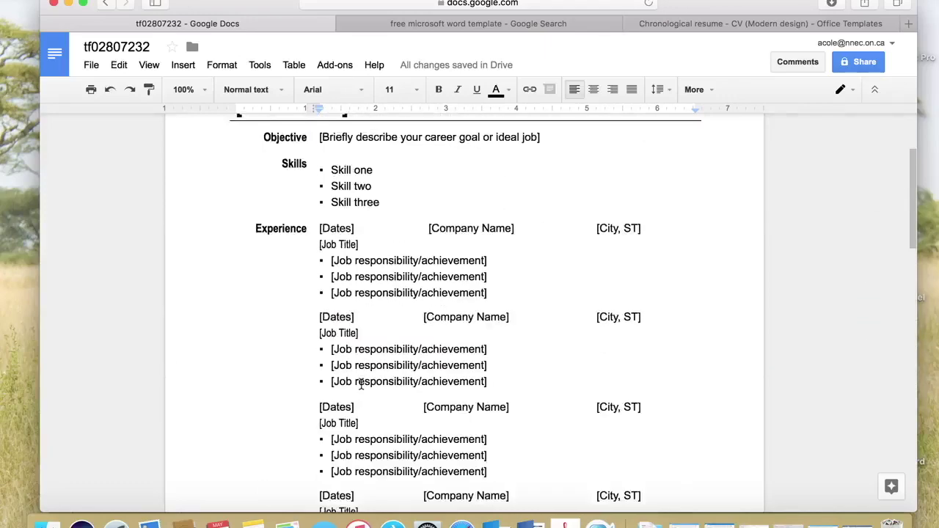
scroll(361, 383, down, 10)
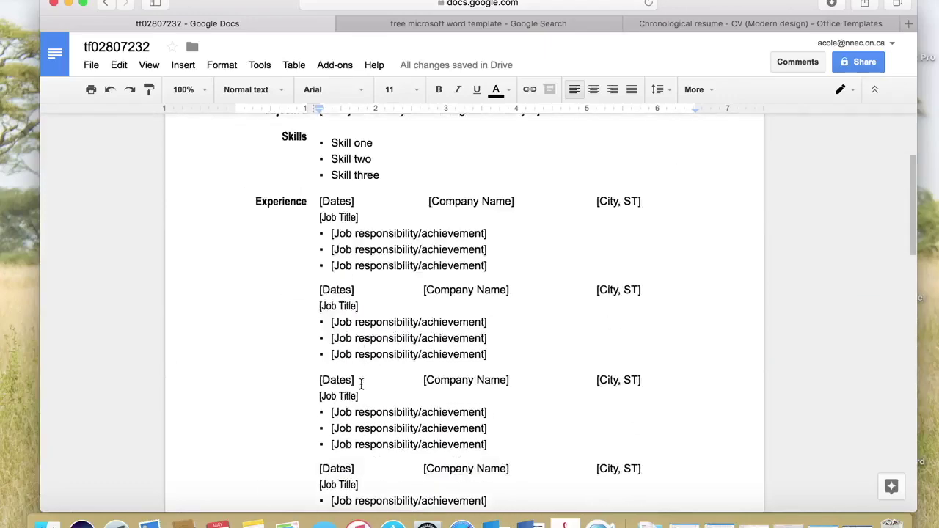
scroll(361, 384, down, 4)
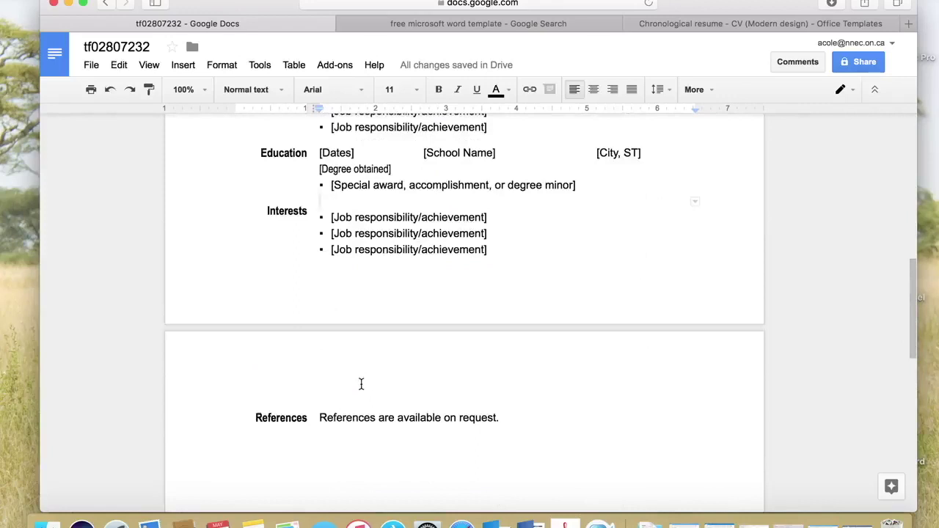
scroll(361, 383, down, 1)
scroll(361, 384, up, 3)
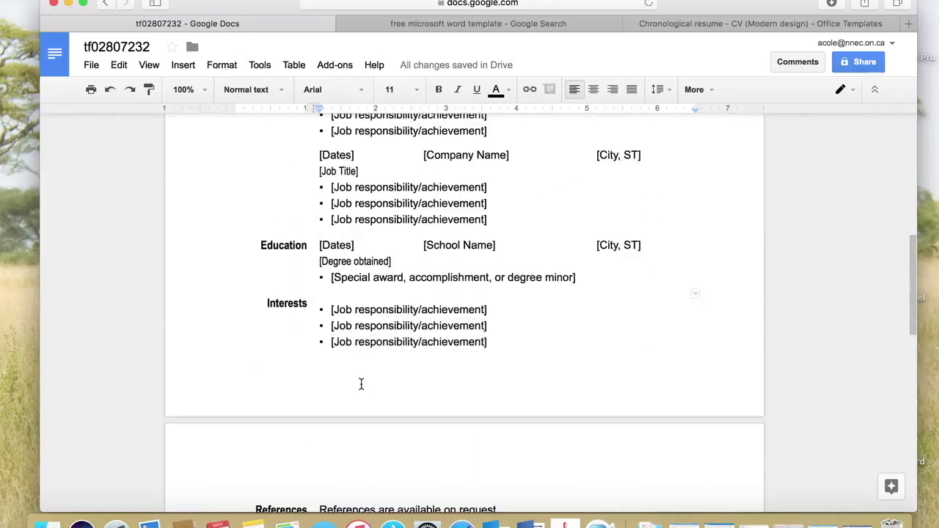
scroll(361, 384, down, 2)
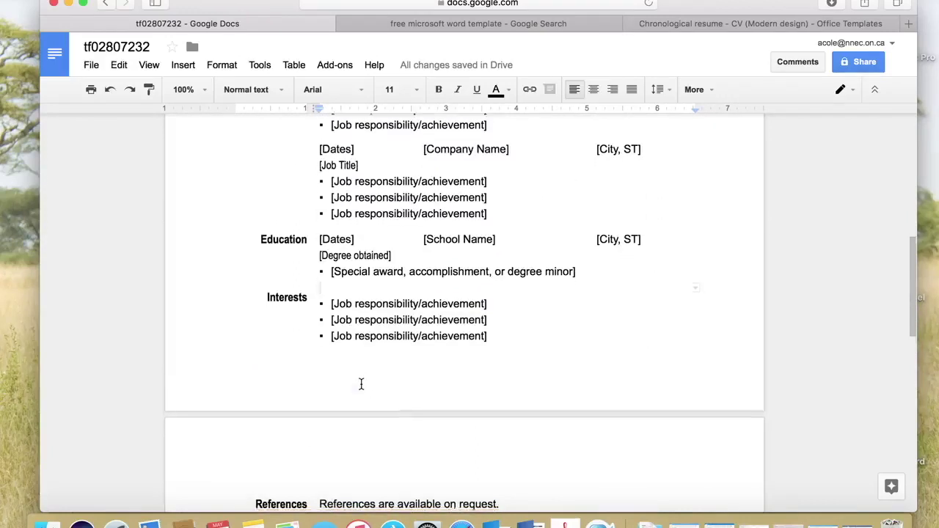
scroll(361, 389, up, 10)
scroll(361, 385, down, 6)
scroll(361, 384, down, 6)
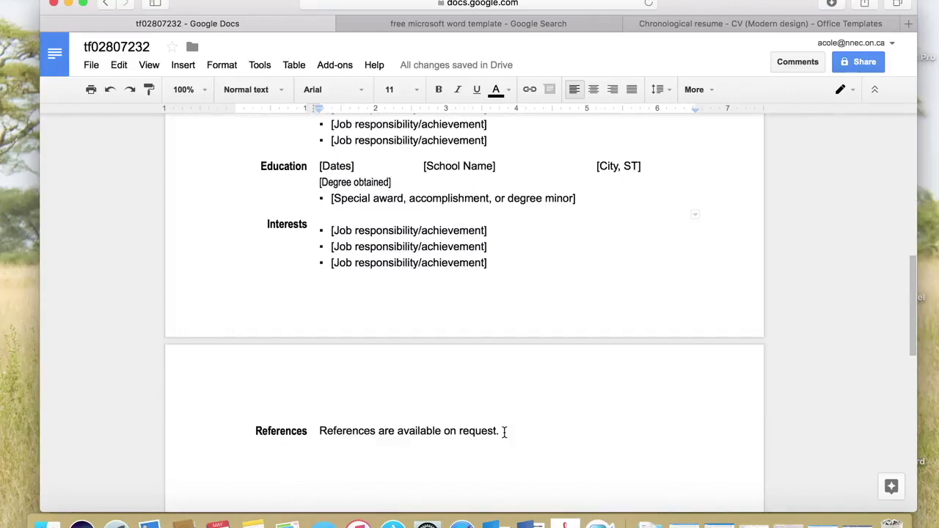
click(503, 433)
Step: Delete the placeholder sentence in the References section
key(BackSpace)
key(BackSpace)
key(BackSpace)
key(BackSpace)
key(BackSpace)
key(BackSpace)
key(BackSpace)
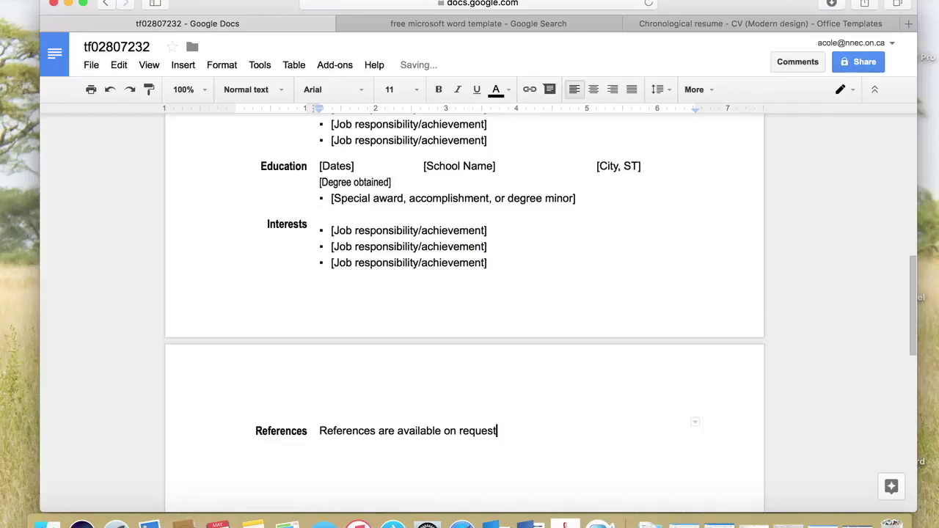
drag(470, 429, 323, 433)
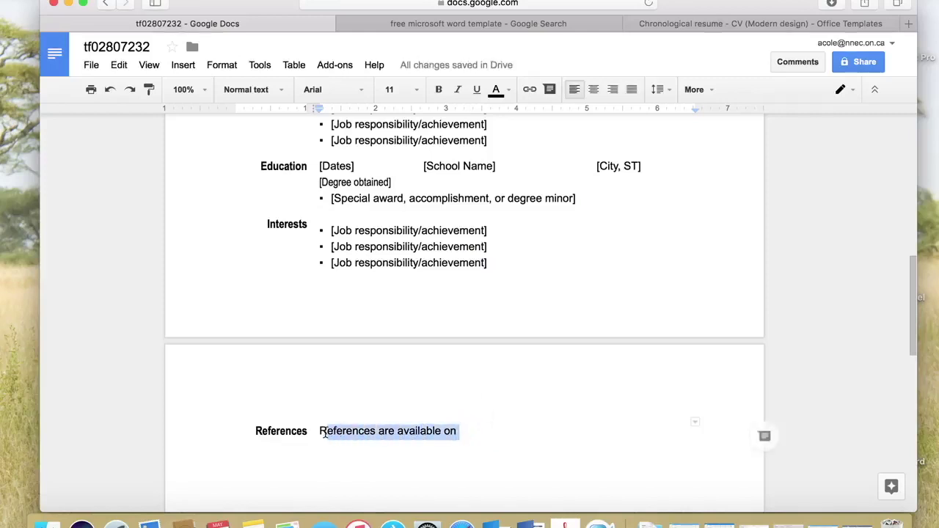
key(BackSpace)
key(BackSpace)
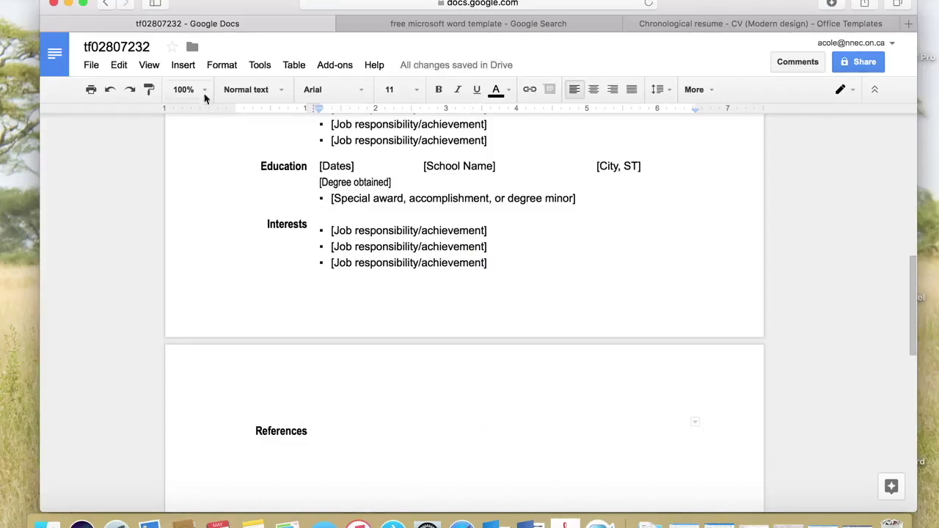
Step: Insert a 3 x 3 table in the References section
click(183, 65)
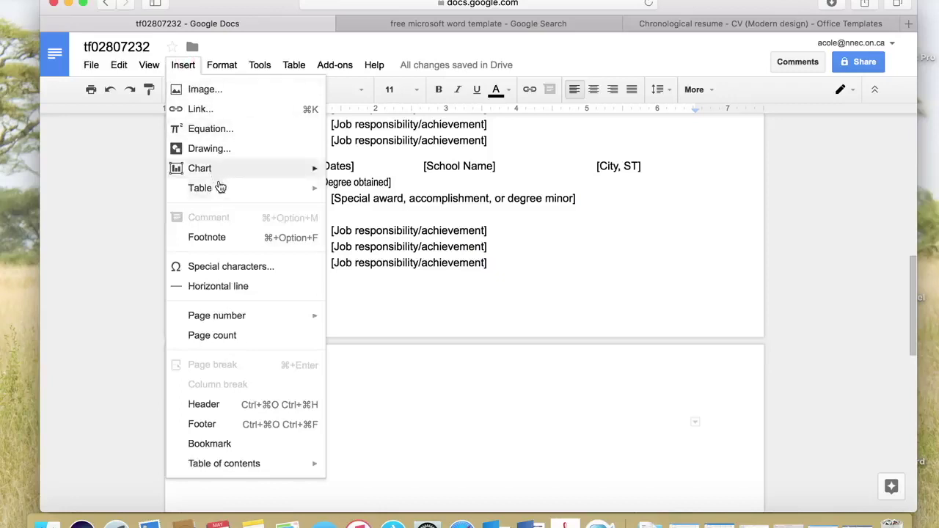
mouse_move(225, 193)
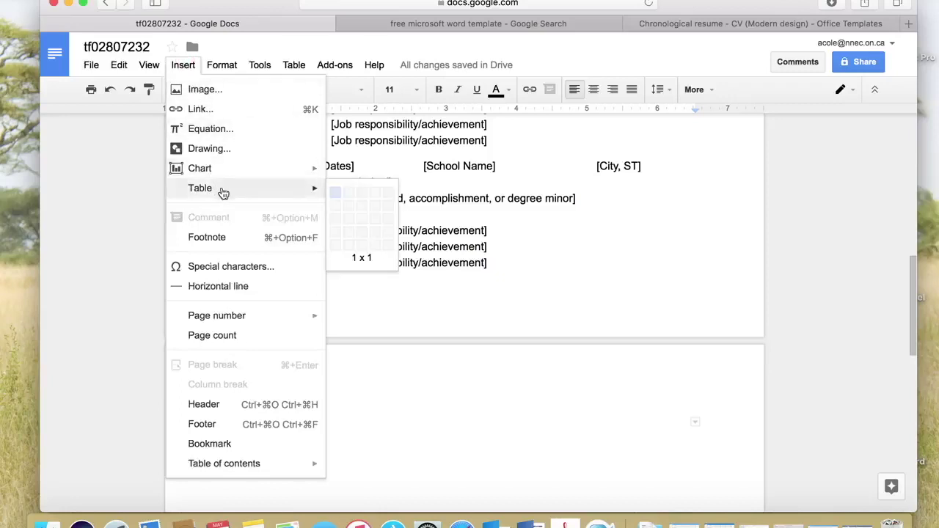
click(358, 218)
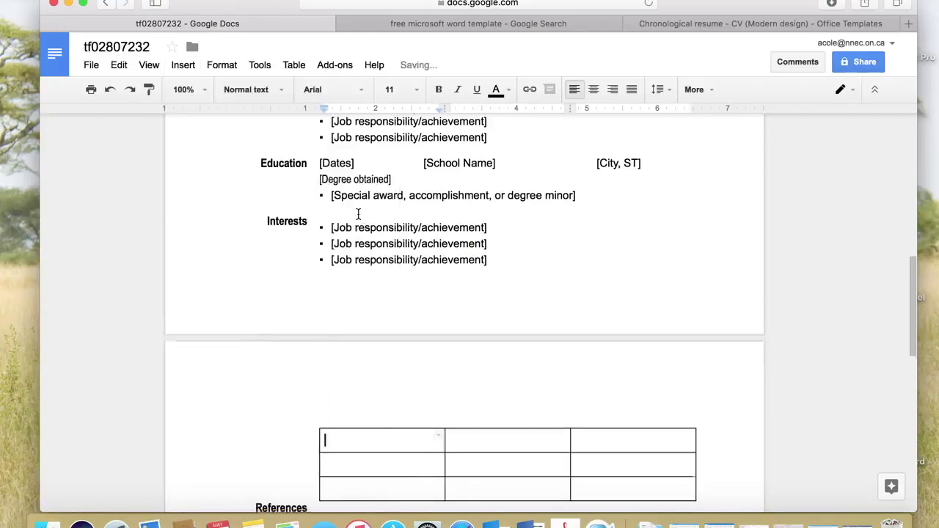
scroll(359, 212, down, 4)
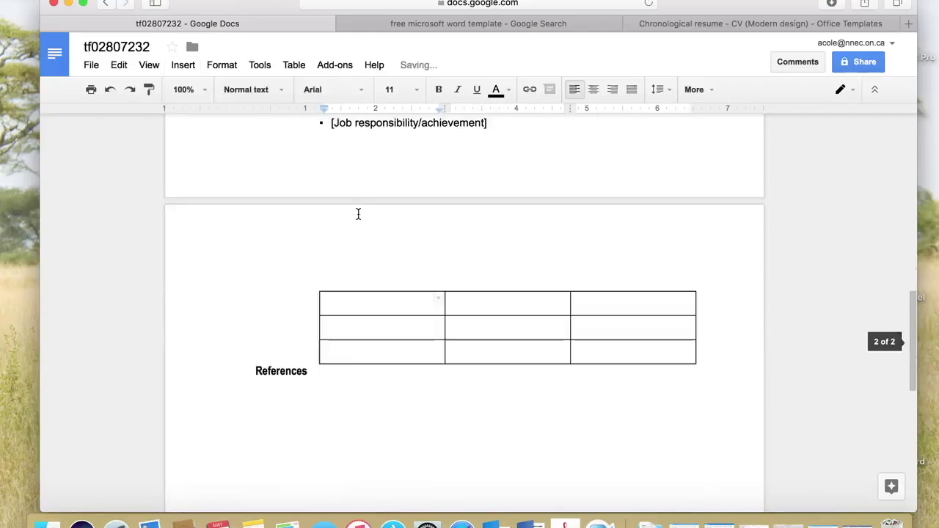
Step: Line the References heading up with the table's top row
click(308, 371)
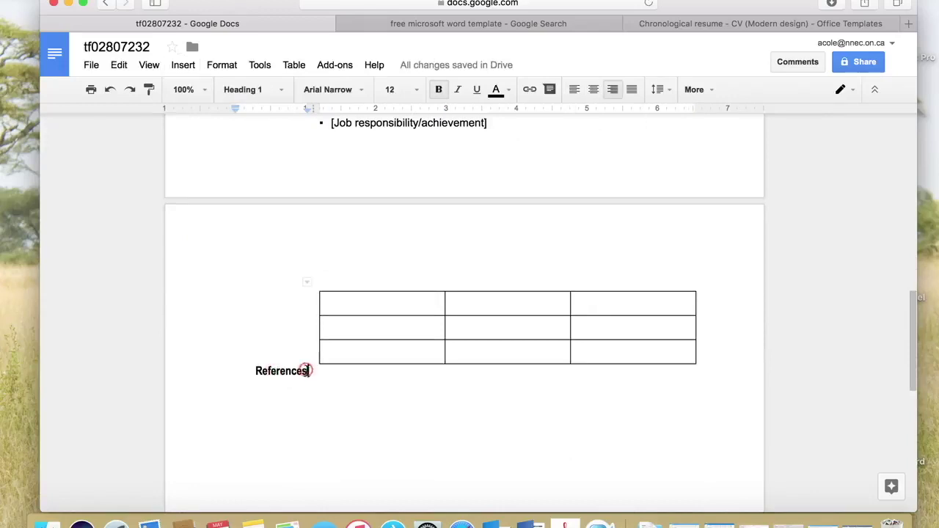
key(Return)
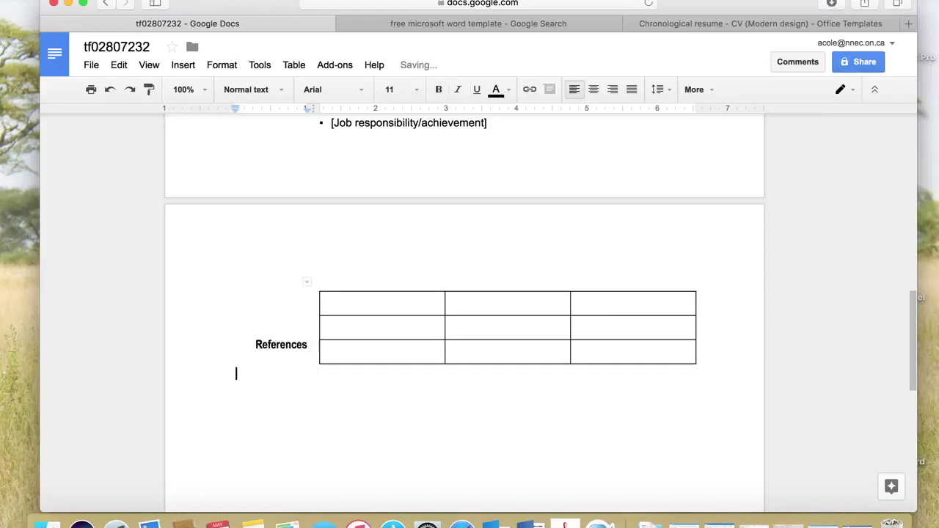
key(Return)
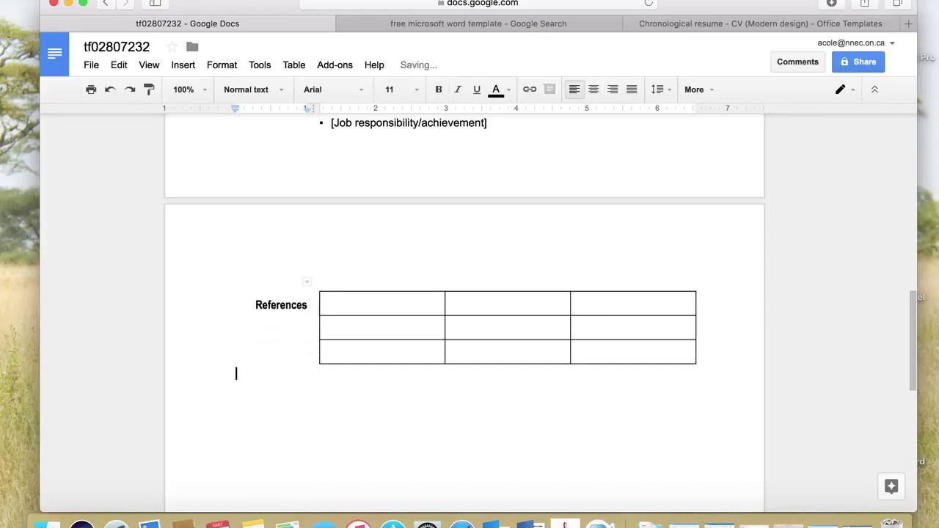
key(Return)
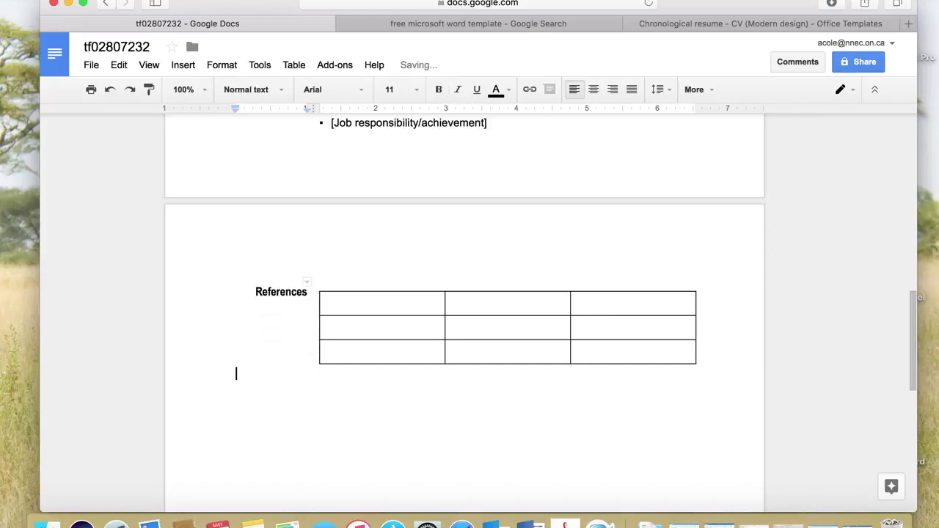
click(351, 302)
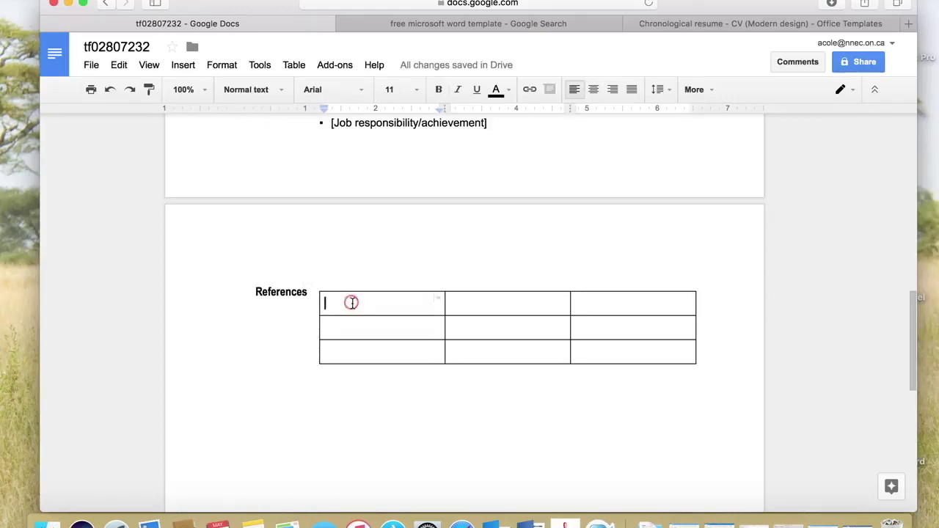
Step: Fill the first table row with 'Name One', 'Job or Position' and 'Phone Number'
scroll(352, 303, up, 2)
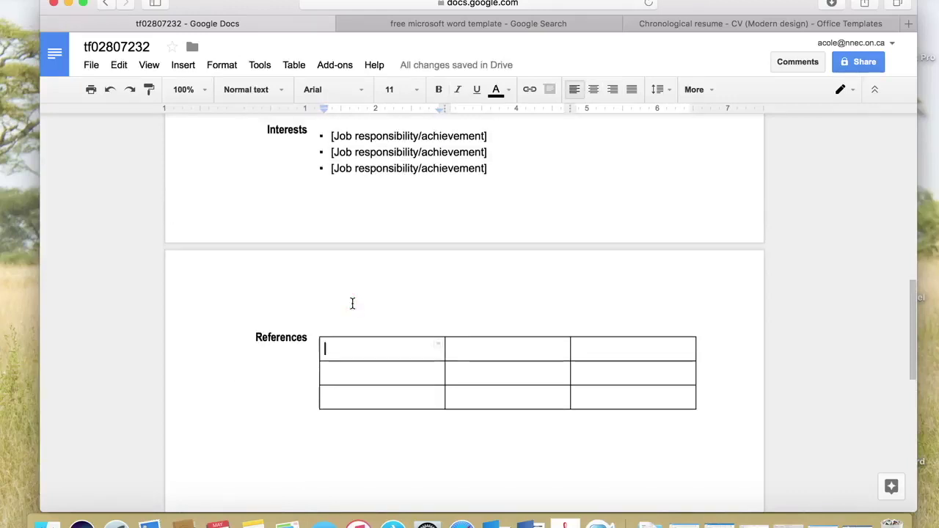
scroll(352, 303, up, 1)
scroll(352, 303, down, 3)
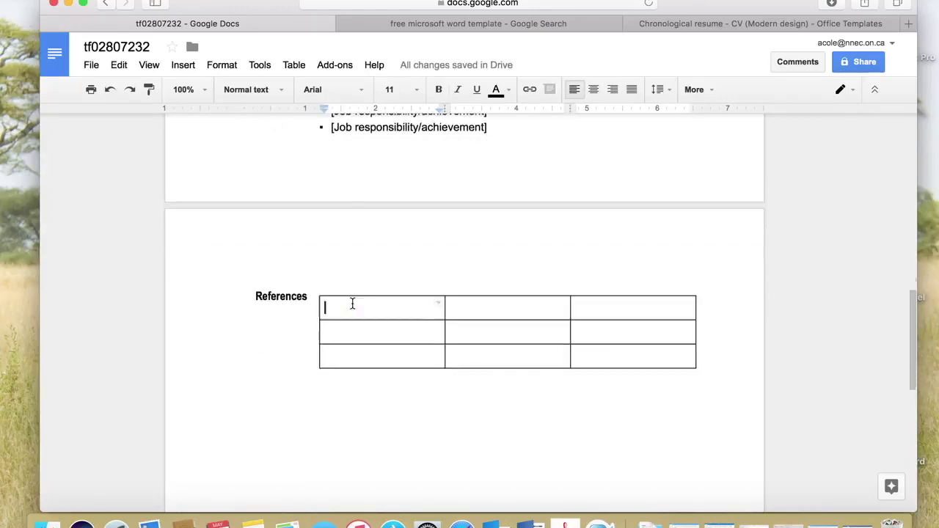
scroll(352, 303, down, 1)
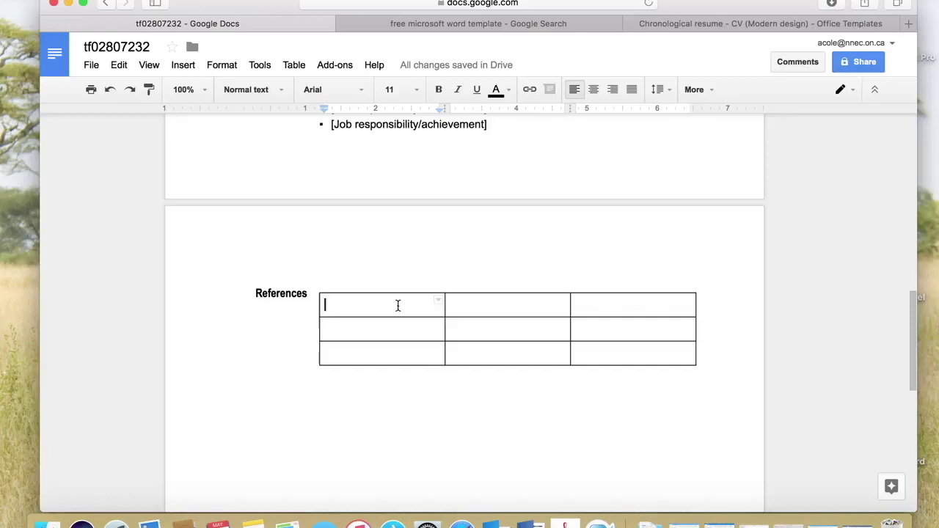
text(Nam)
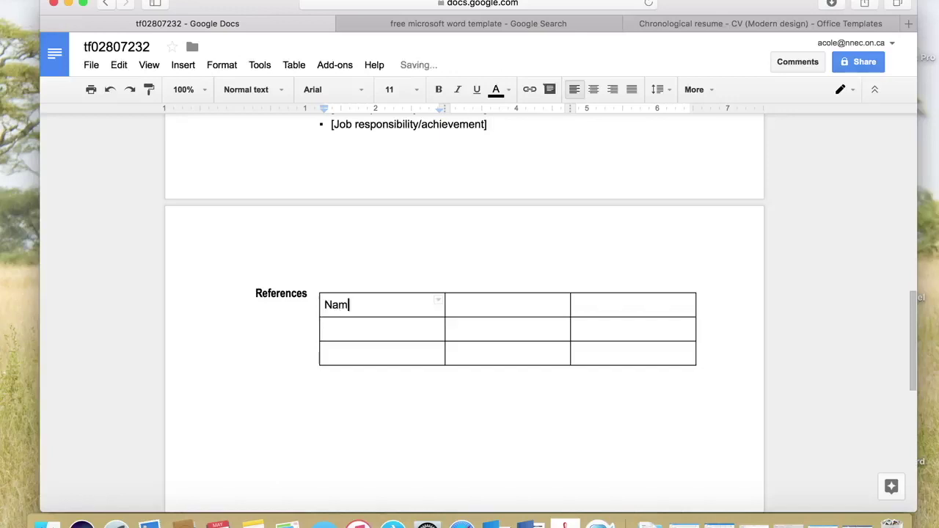
text(e One)
click(450, 304)
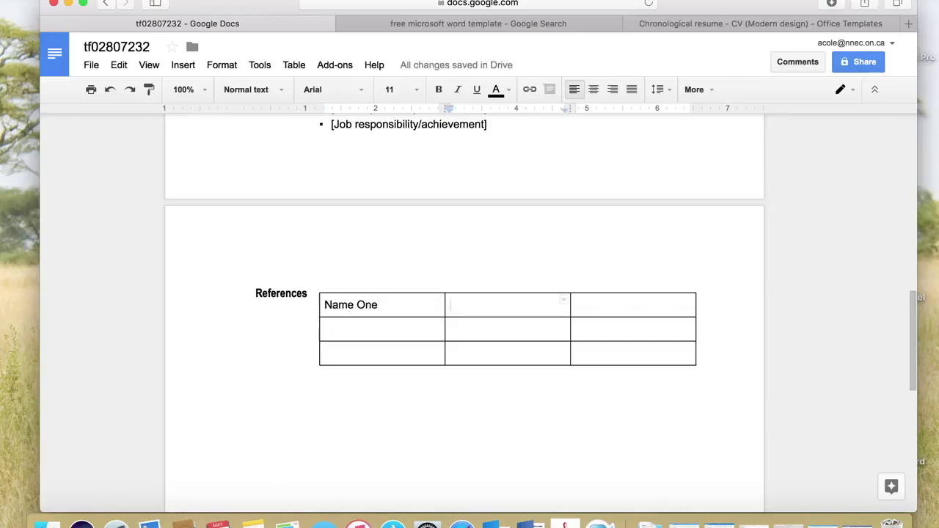
text(Jo)
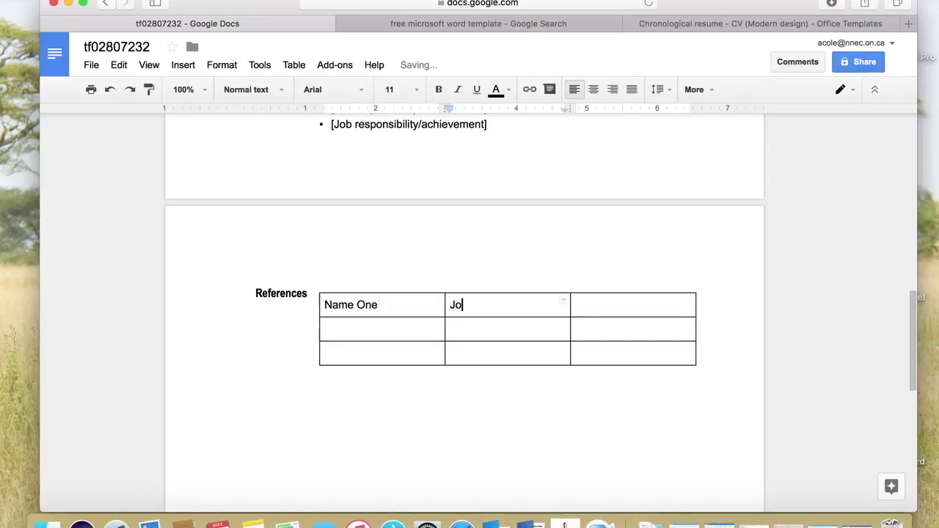
text(b or Position)
key(Tab)
text(Phone Number)
Step: Fill rows two and three with Name Two, Name Three, Job or Position and Phone Number entries
key(Tab)
text(Name Two)
key(Tab)
text(Job or Position)
key(Tab)
text(Phone Numb)
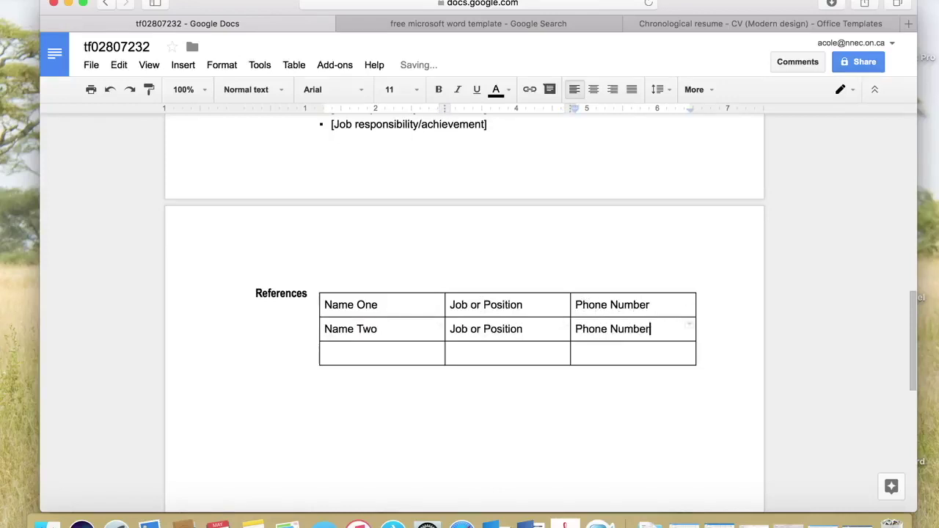
text(er)
key(Tab)
text(Name Three)
key(Tab)
text(Job or Position)
key(Tab)
text(Phone Number)
Step: Select the whole contents of the References table
click(337, 303)
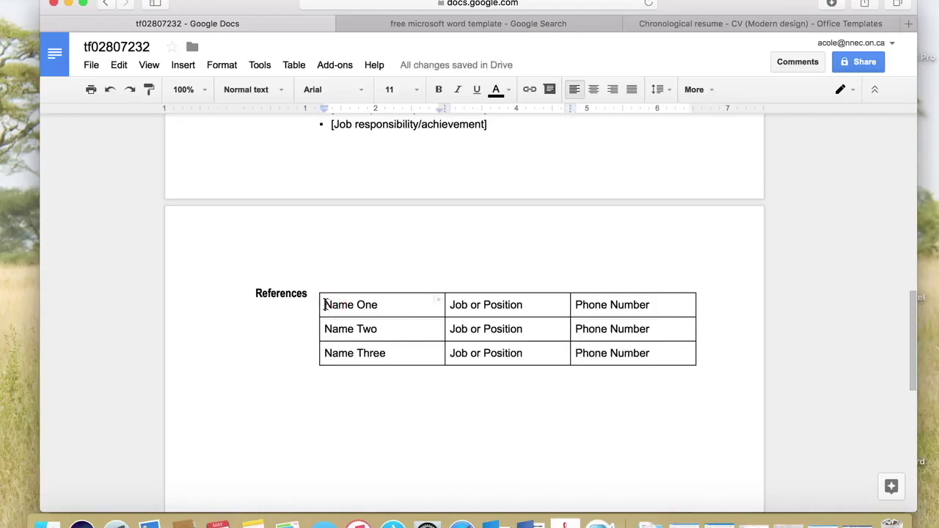
click(323, 306)
drag(325, 305, 617, 349)
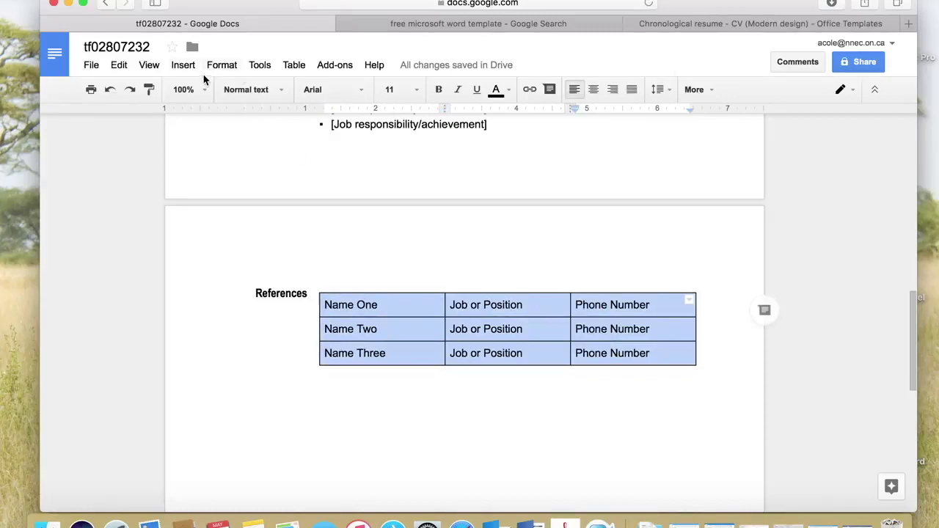
click(295, 65)
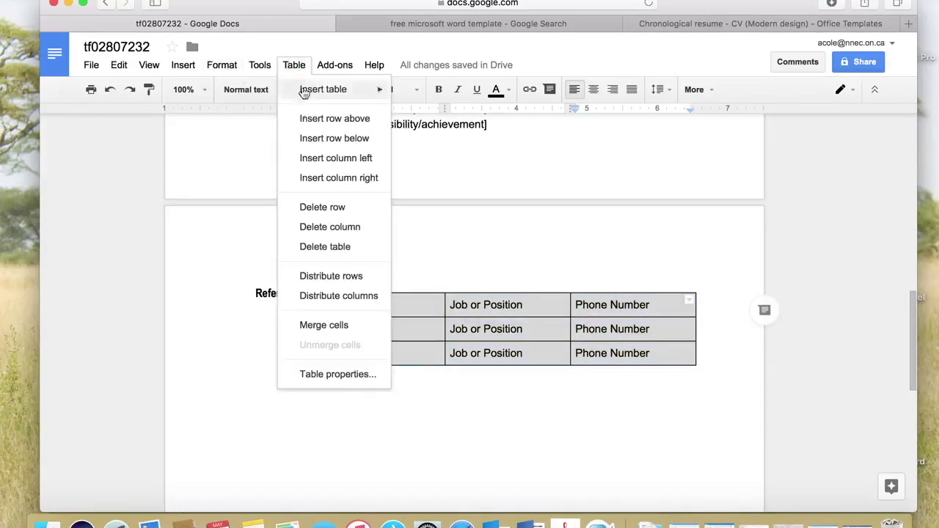
Step: Set the References table border colour to white in Table properties
click(338, 374)
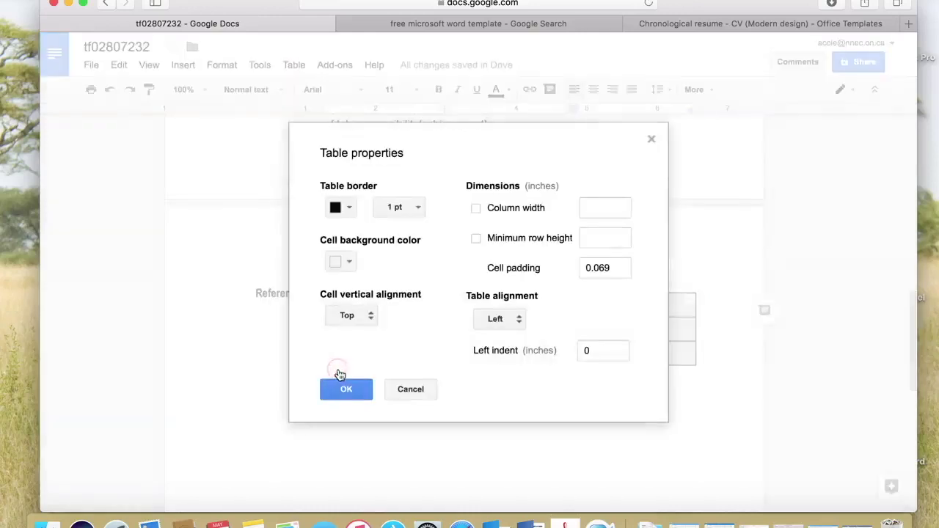
click(349, 209)
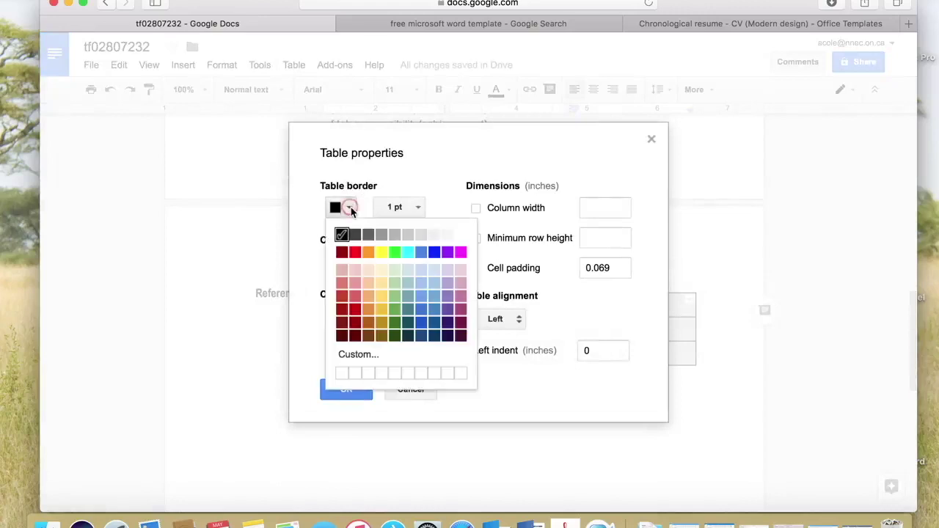
click(461, 235)
click(355, 395)
click(394, 395)
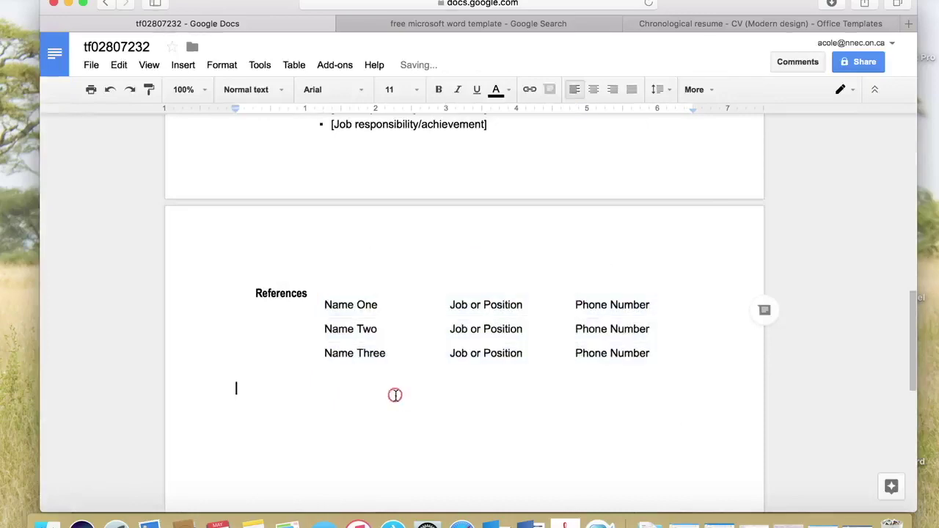
scroll(300, 371, up, 3)
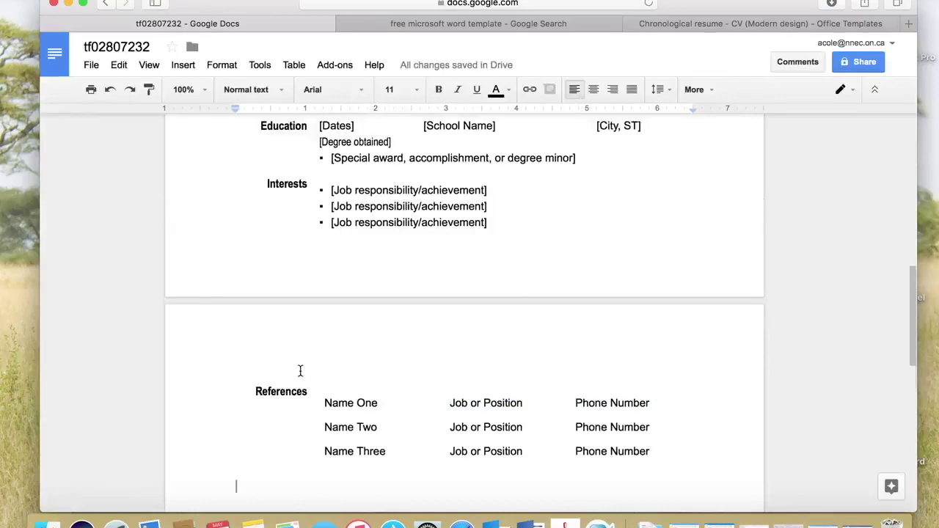
Step: Bring the last Experience job entry, just above Education, into view
scroll(300, 370, up, 10)
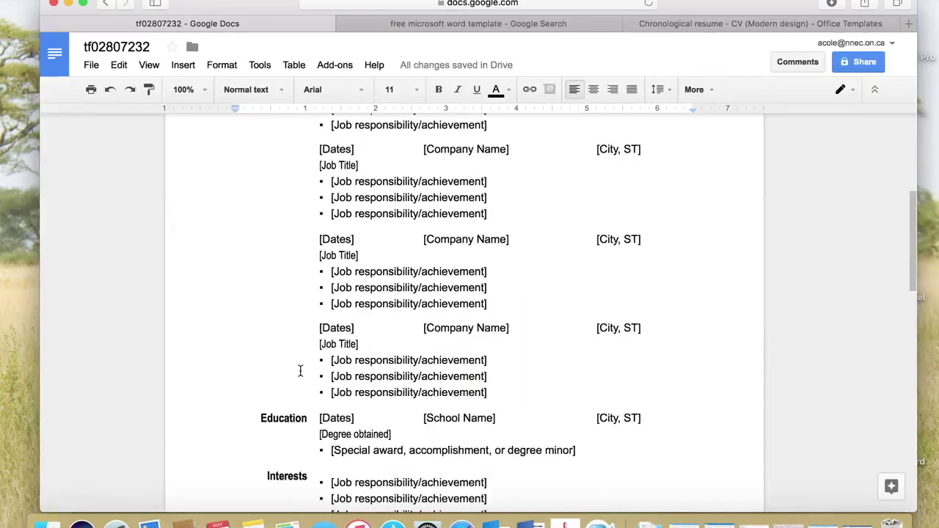
scroll(300, 372, down, 10)
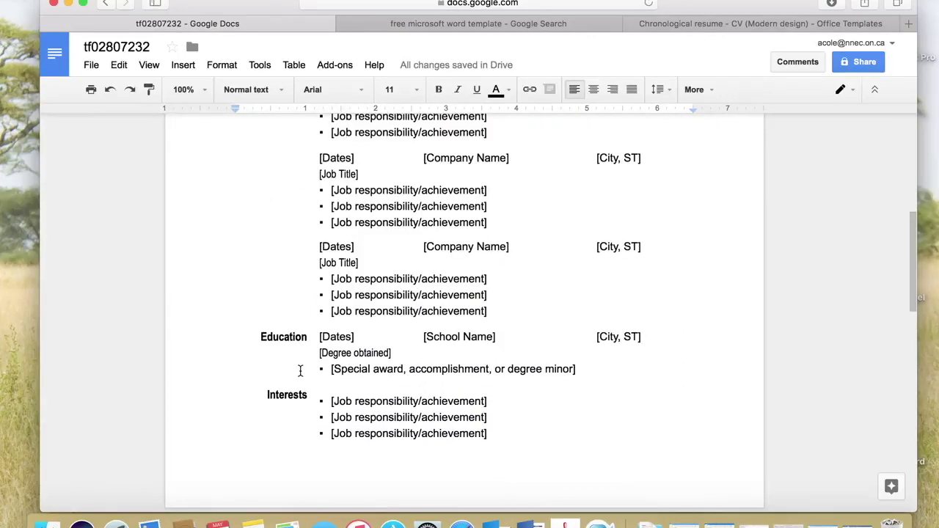
scroll(301, 371, up, 2)
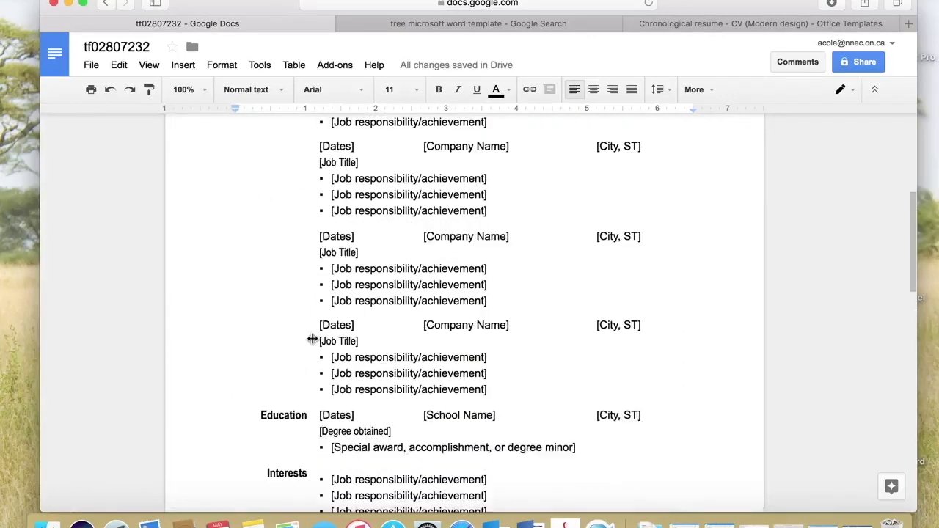
scroll(320, 340, up, 3)
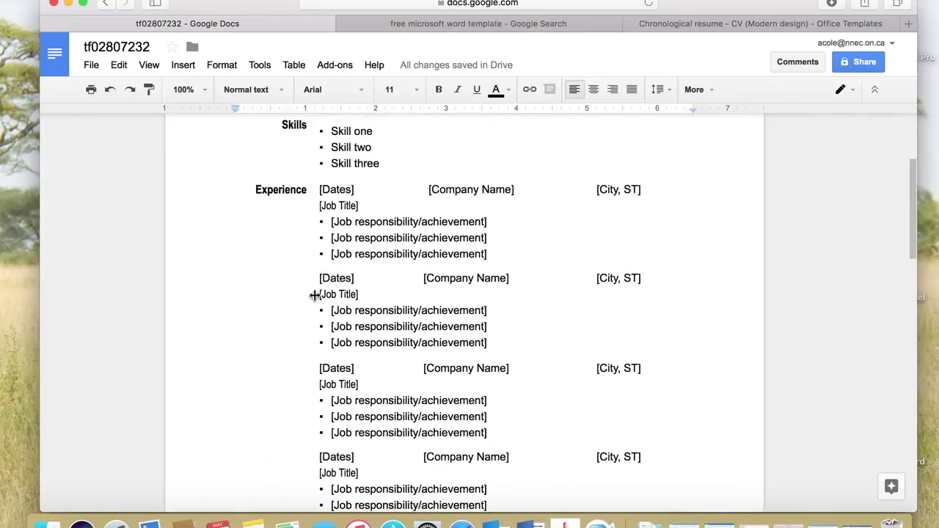
scroll(323, 220, down, 1)
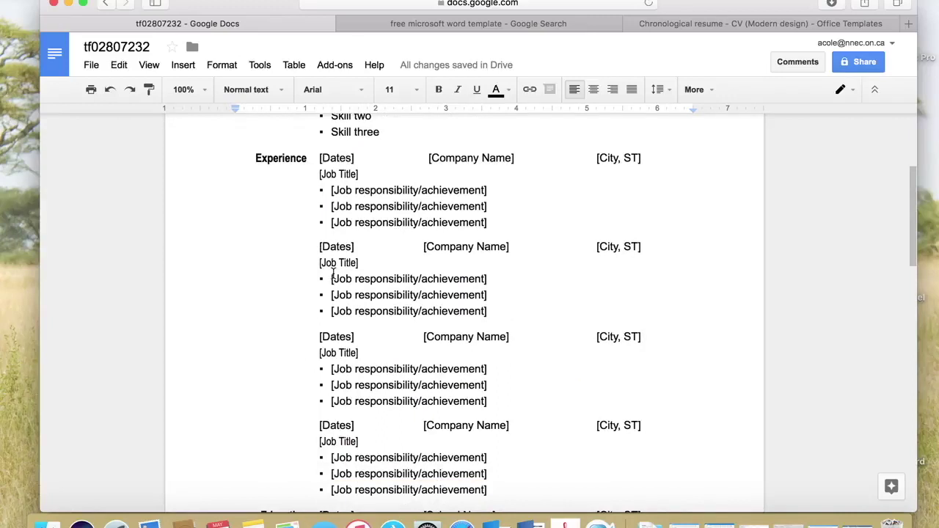
scroll(333, 273, down, 3)
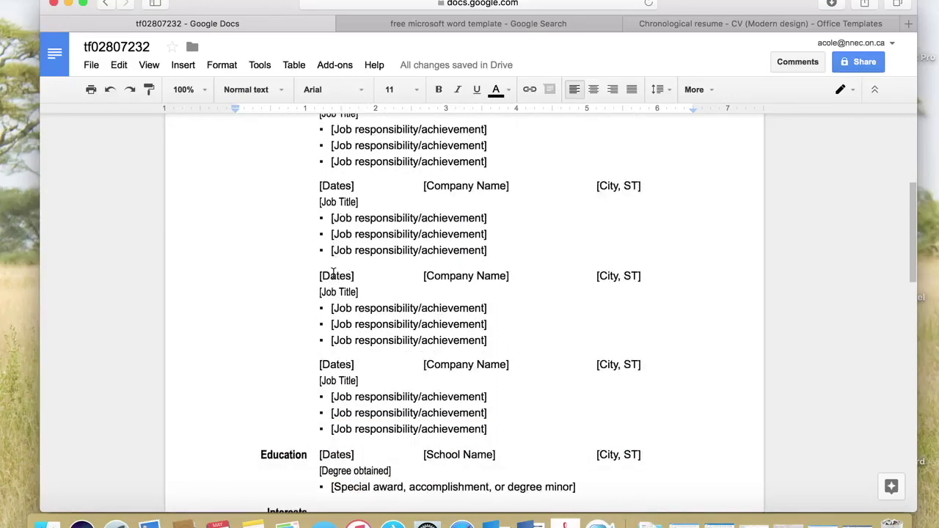
scroll(333, 272, up, 2)
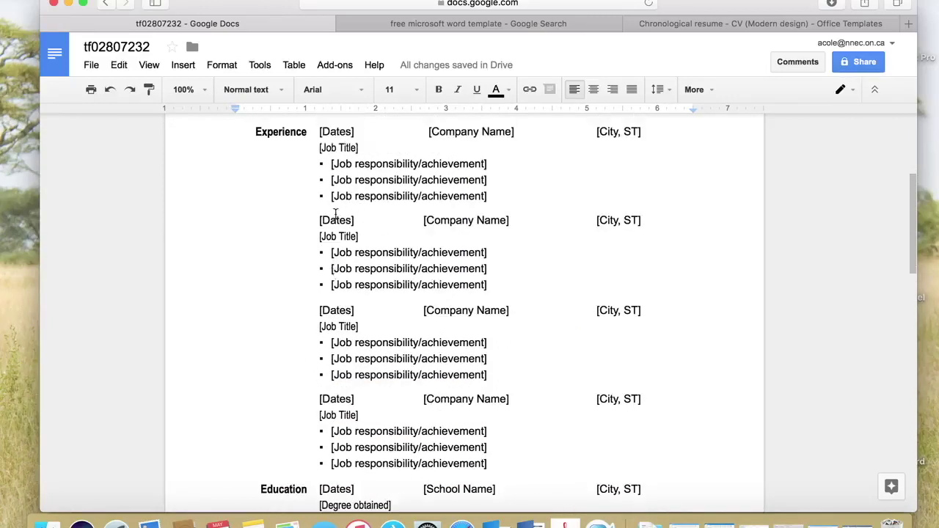
scroll(332, 207, down, 1)
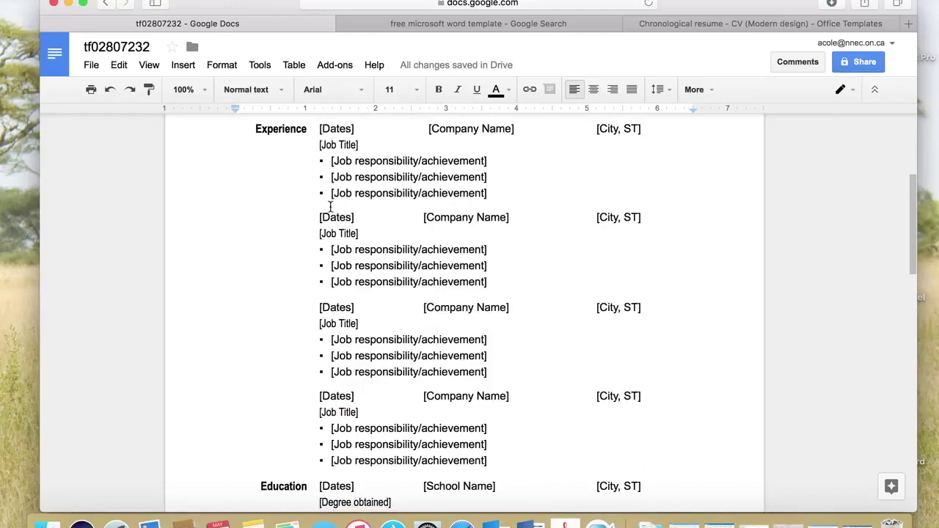
scroll(330, 207, down, 5)
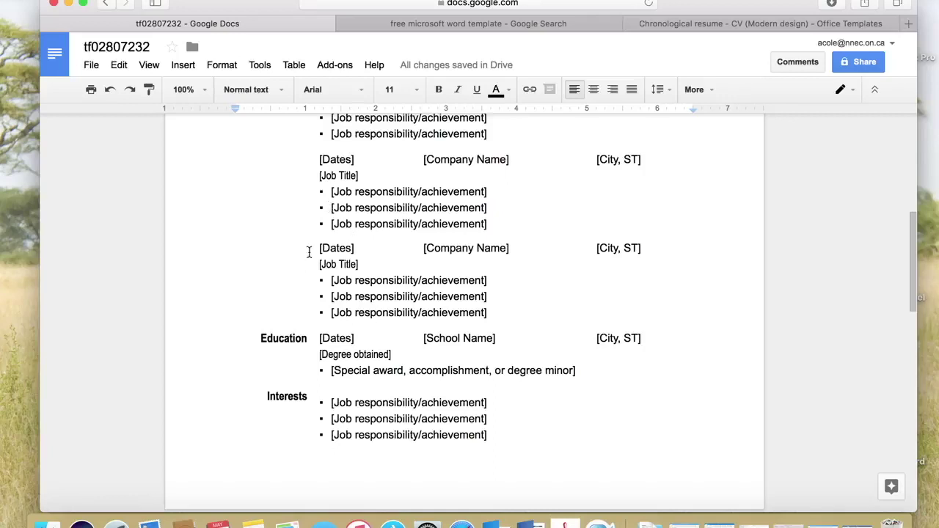
scroll(309, 253, up, 1)
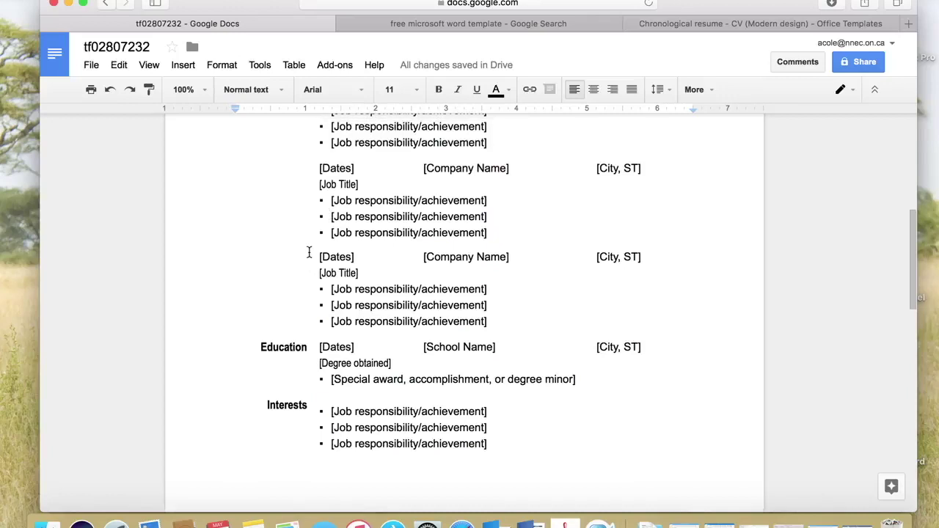
scroll(308, 252, down, 1)
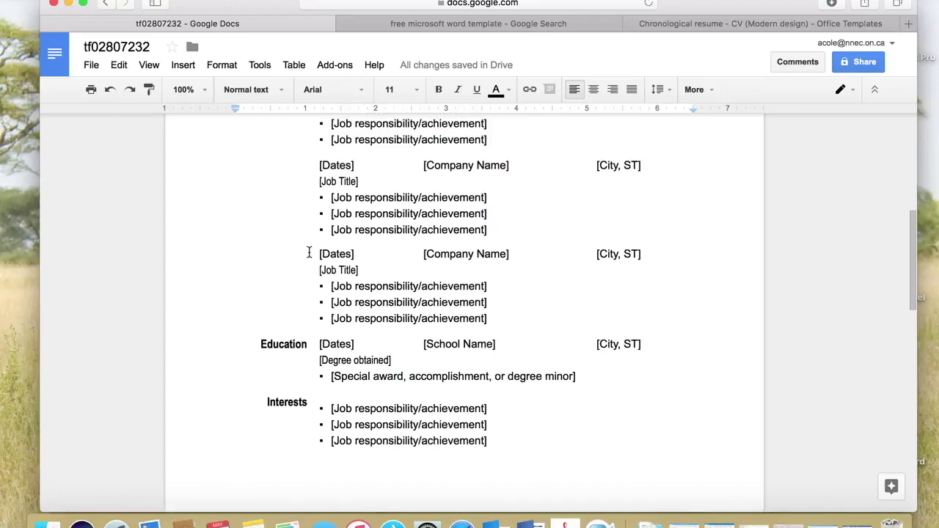
key(super+Up)
key(super+Down)
scroll(303, 261, up, 5)
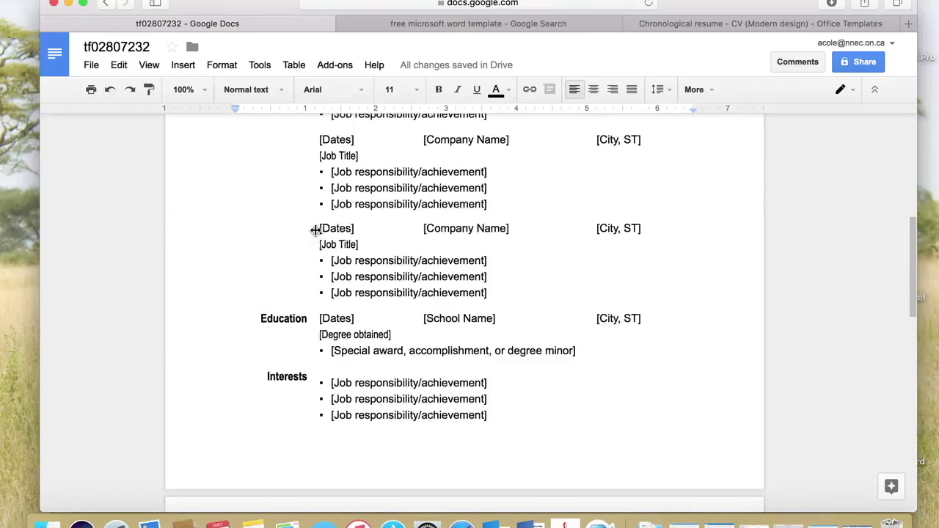
Step: Select the whole last job entry row, from its empty left cell across to [Dates]
click(267, 228)
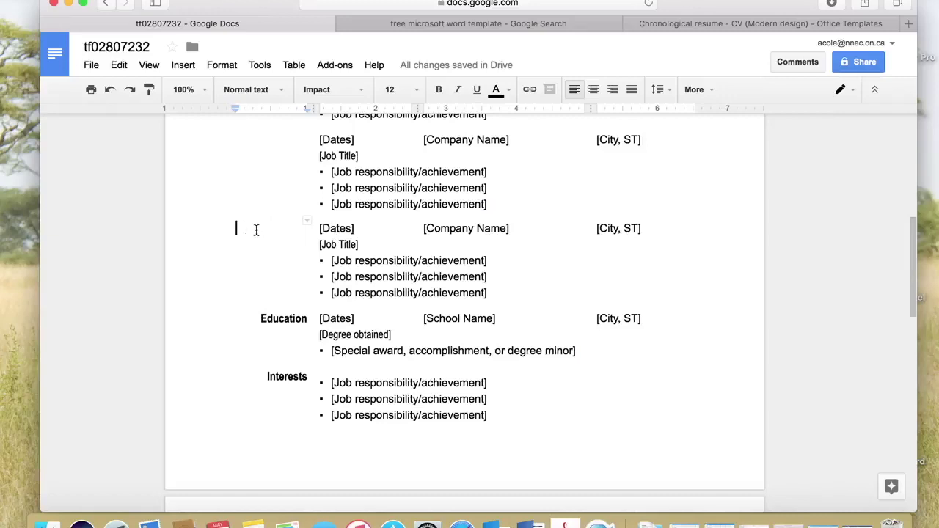
click(353, 228)
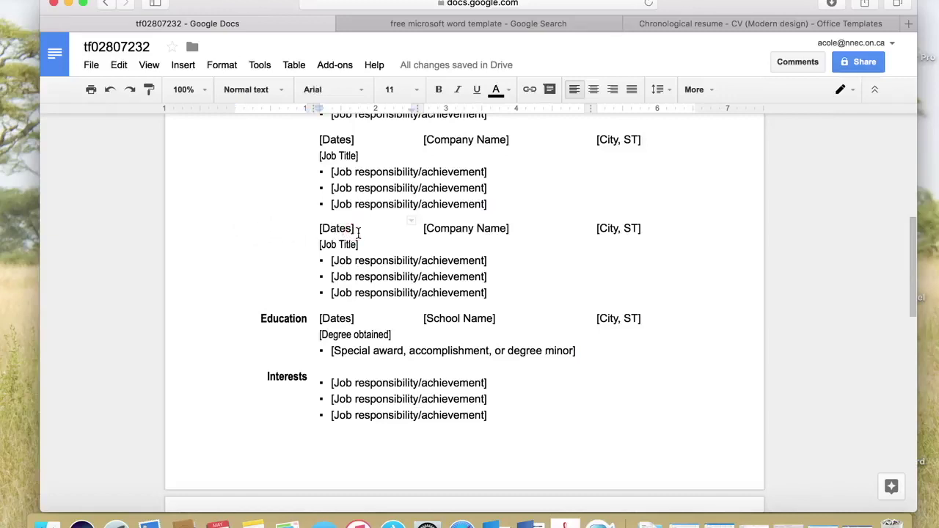
click(275, 228)
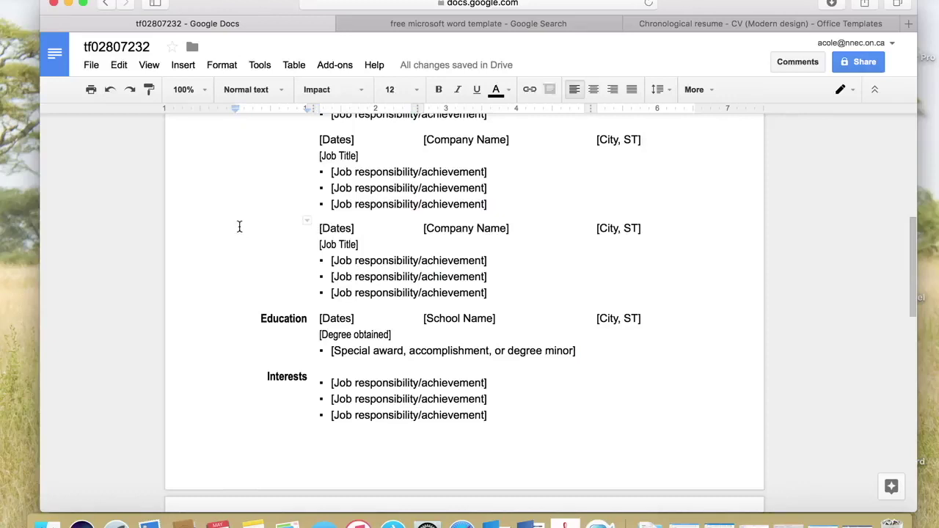
click(240, 227)
drag(238, 227, 477, 245)
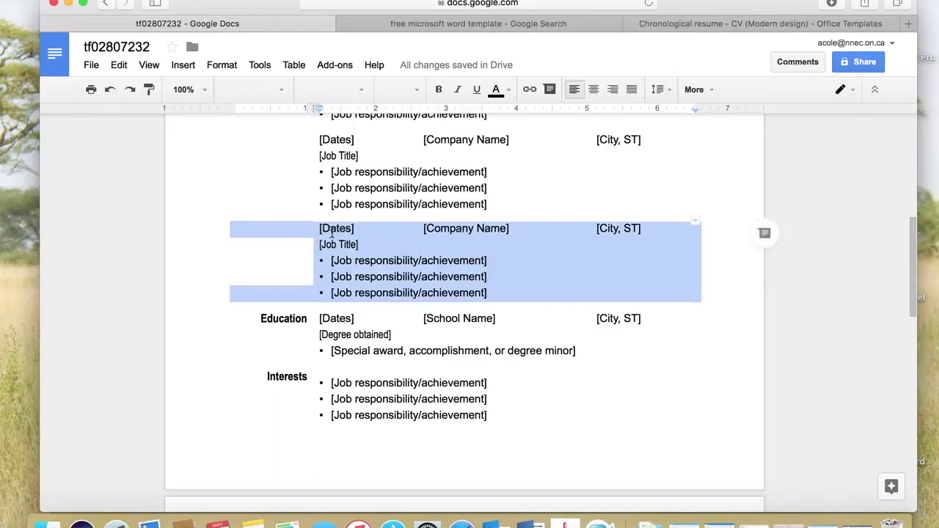
Step: Reselect the last job entry and delete its two table rows
click(694, 319)
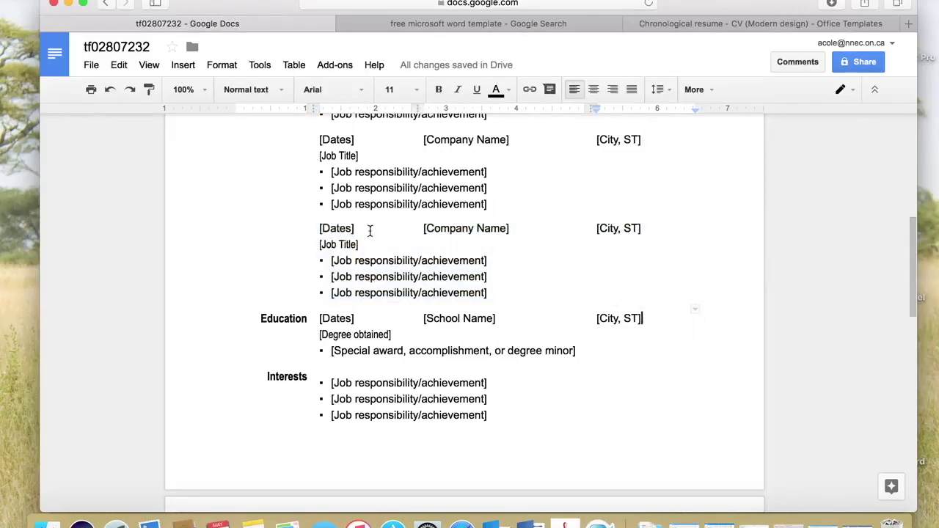
click(273, 229)
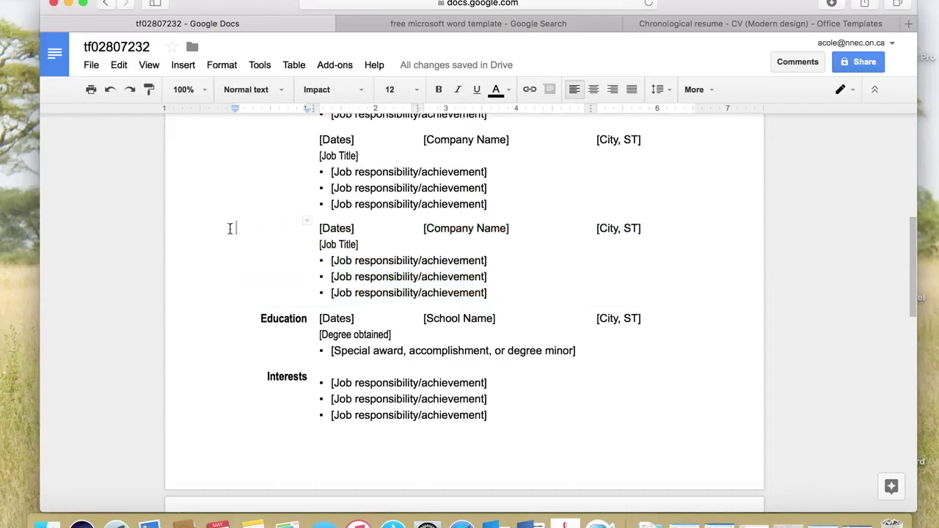
drag(245, 227, 449, 246)
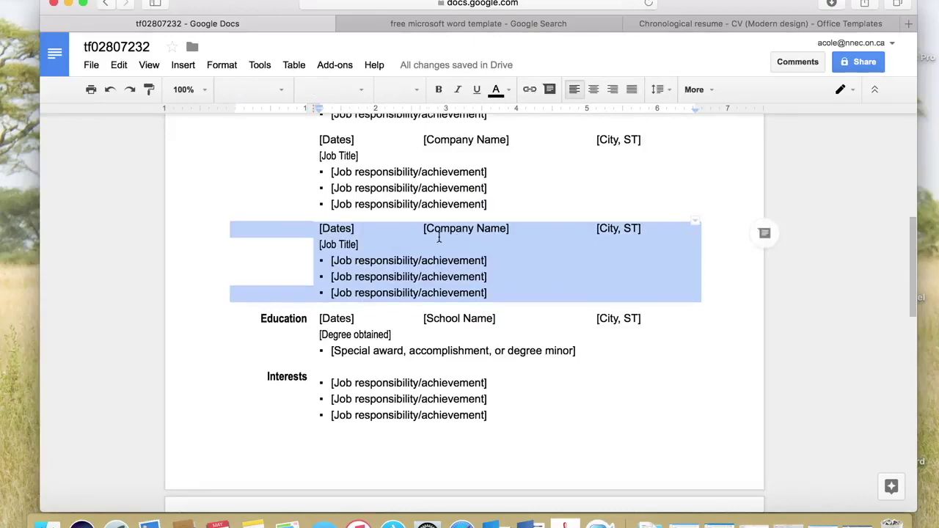
right_click(439, 245)
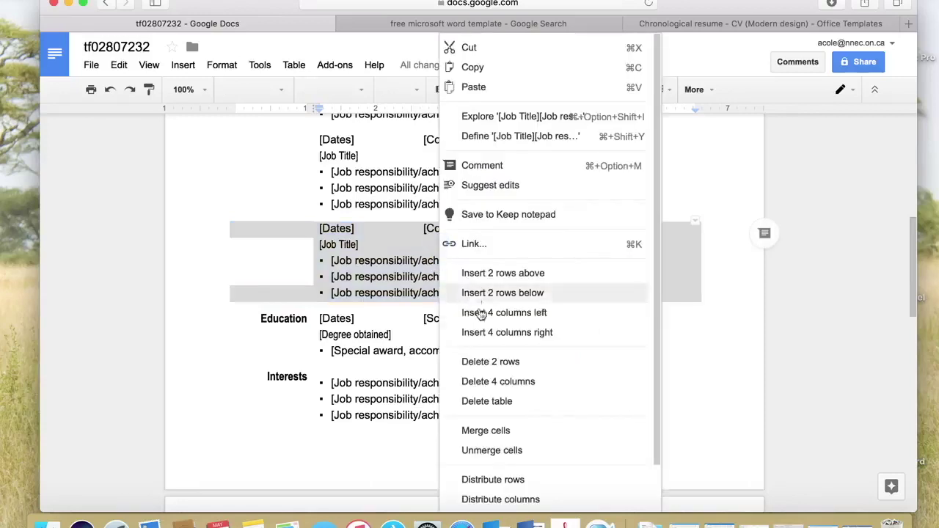
click(511, 367)
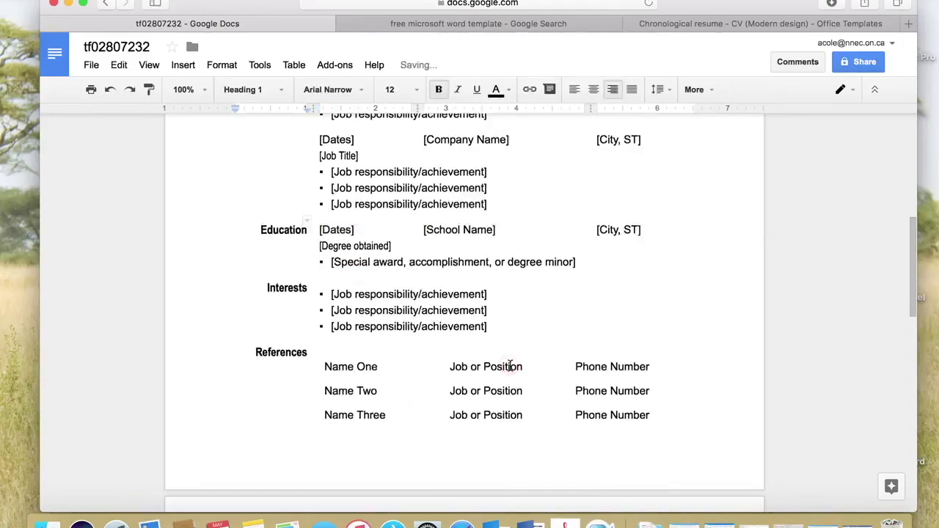
scroll(480, 333, up, 10)
scroll(481, 334, down, 15)
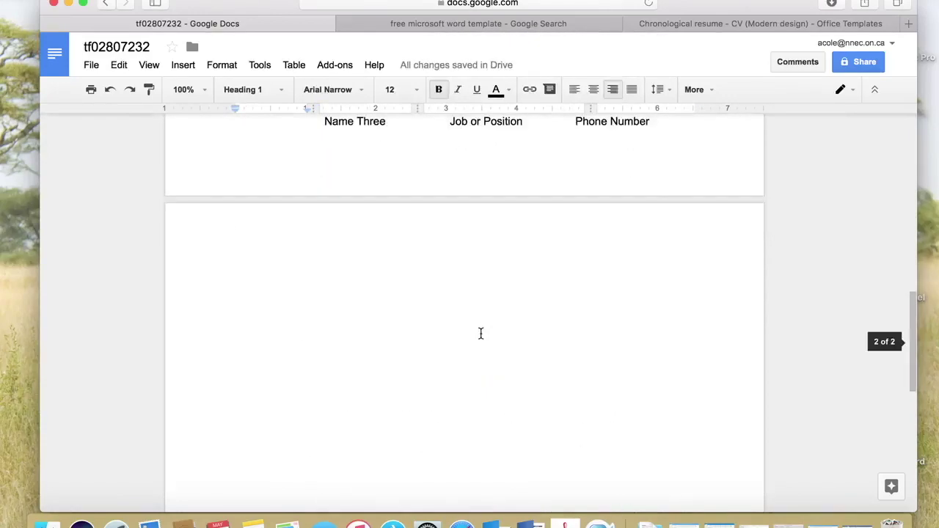
scroll(480, 333, up, 5)
scroll(480, 333, down, 3)
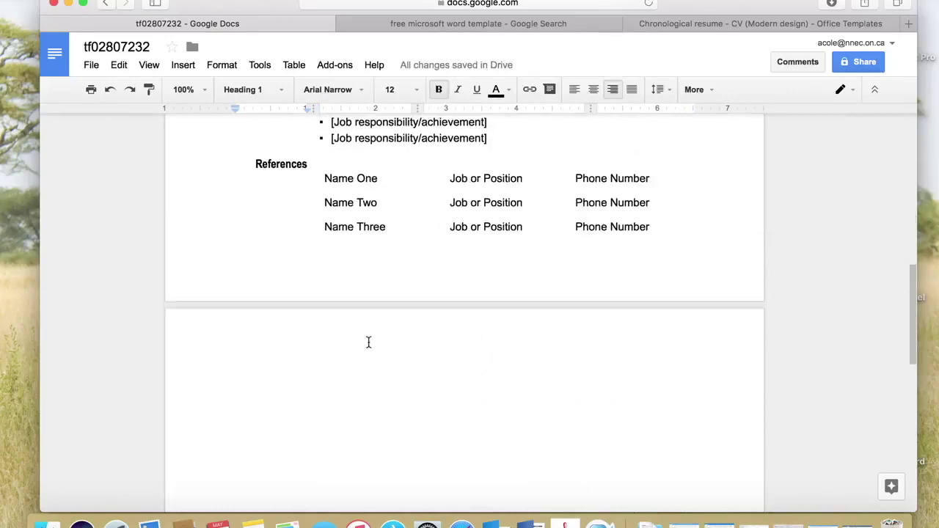
scroll(368, 342, down, 3)
scroll(369, 341, up, 12)
scroll(369, 342, down, 12)
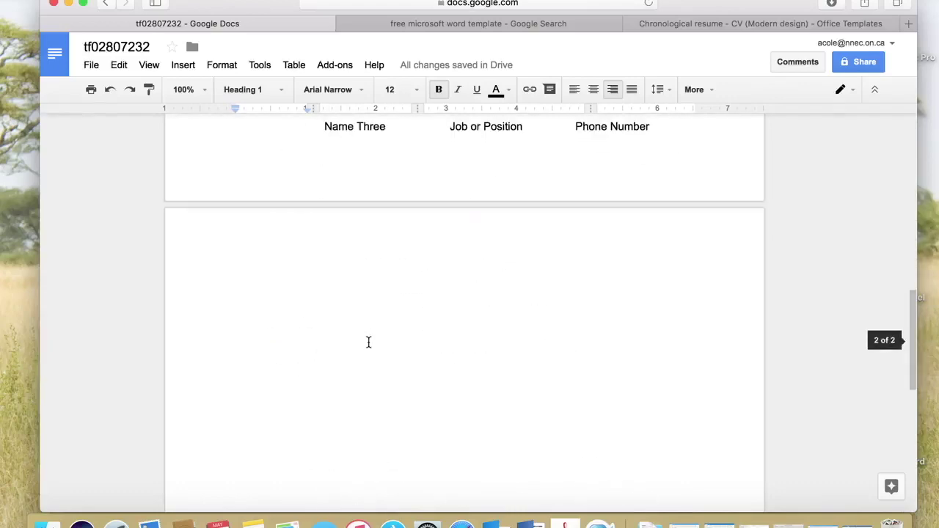
scroll(310, 324, up, 3)
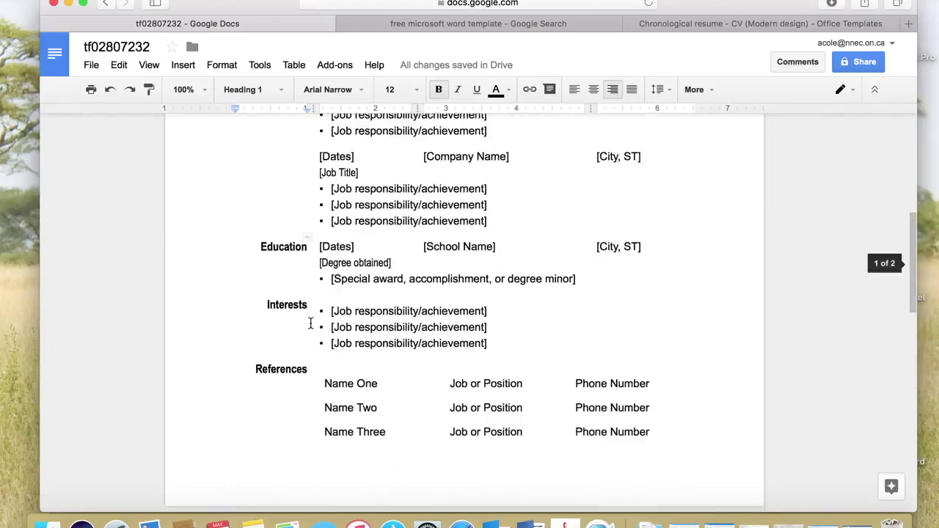
scroll(311, 324, down, 4)
scroll(310, 323, up, 5)
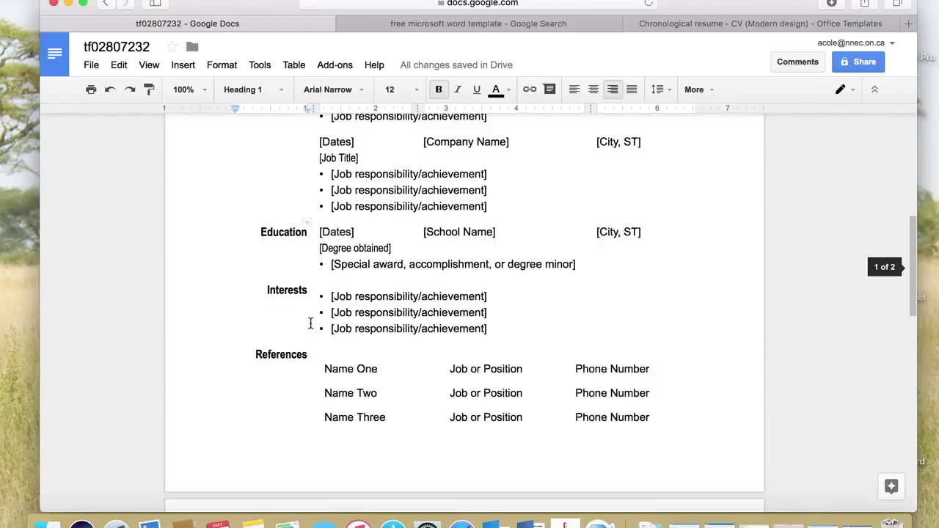